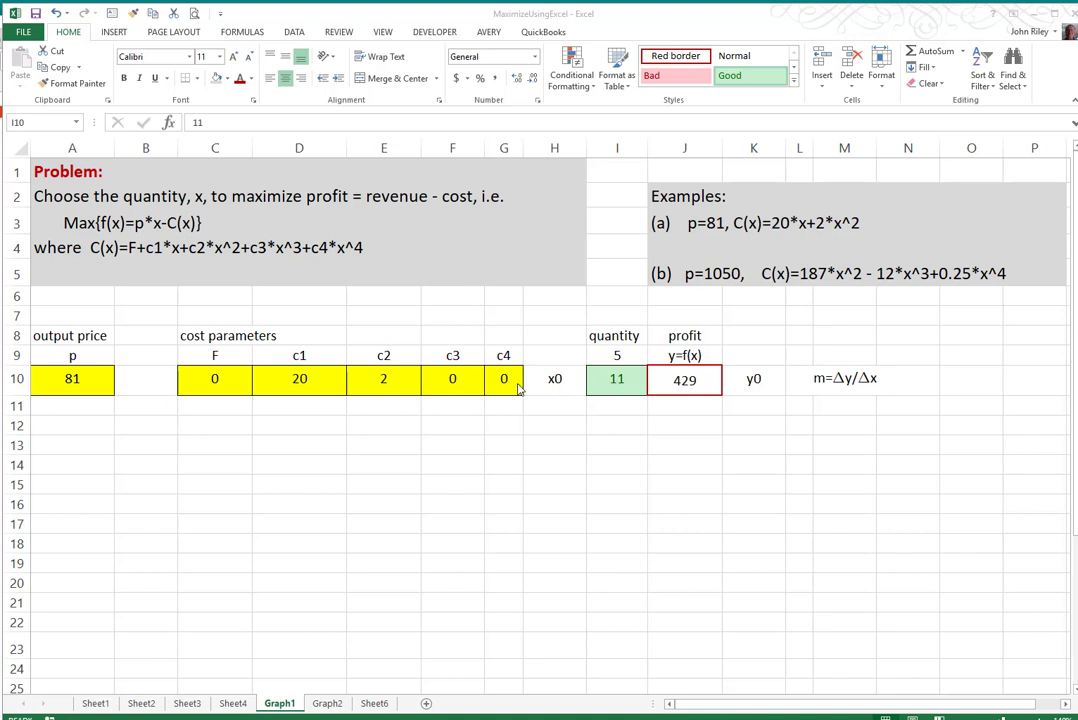
# - Open the Graph2 worksheet and bring its chart parameters and the empty quantity/profit table into view
pyautogui.click(188, 705)
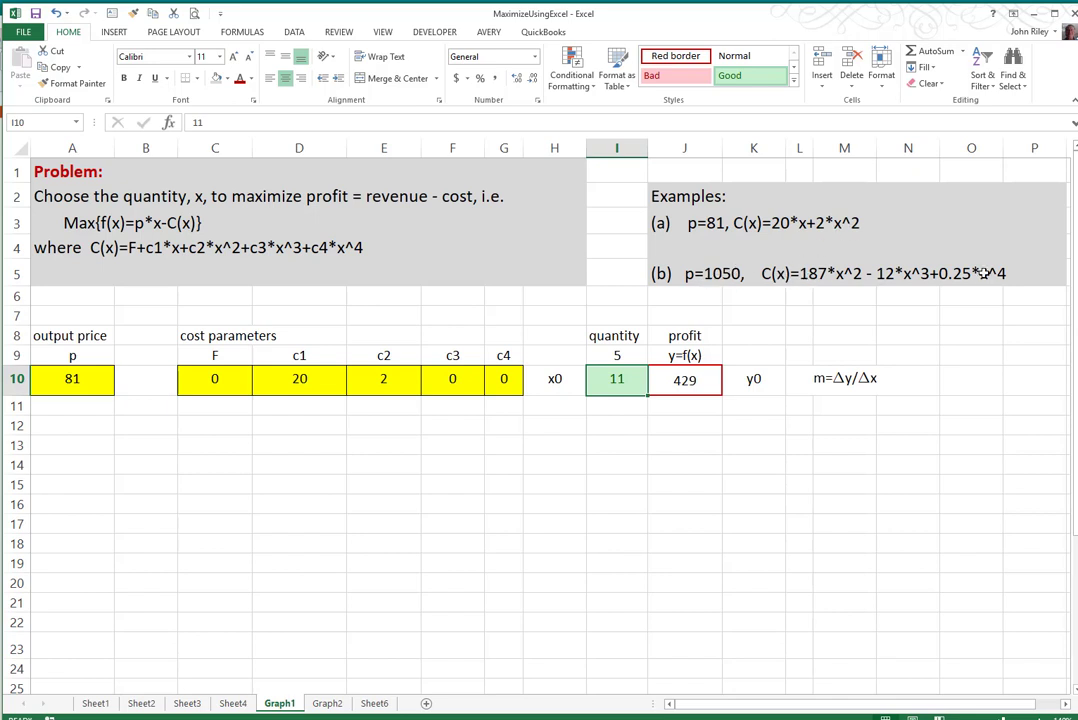
pyautogui.click(327, 704)
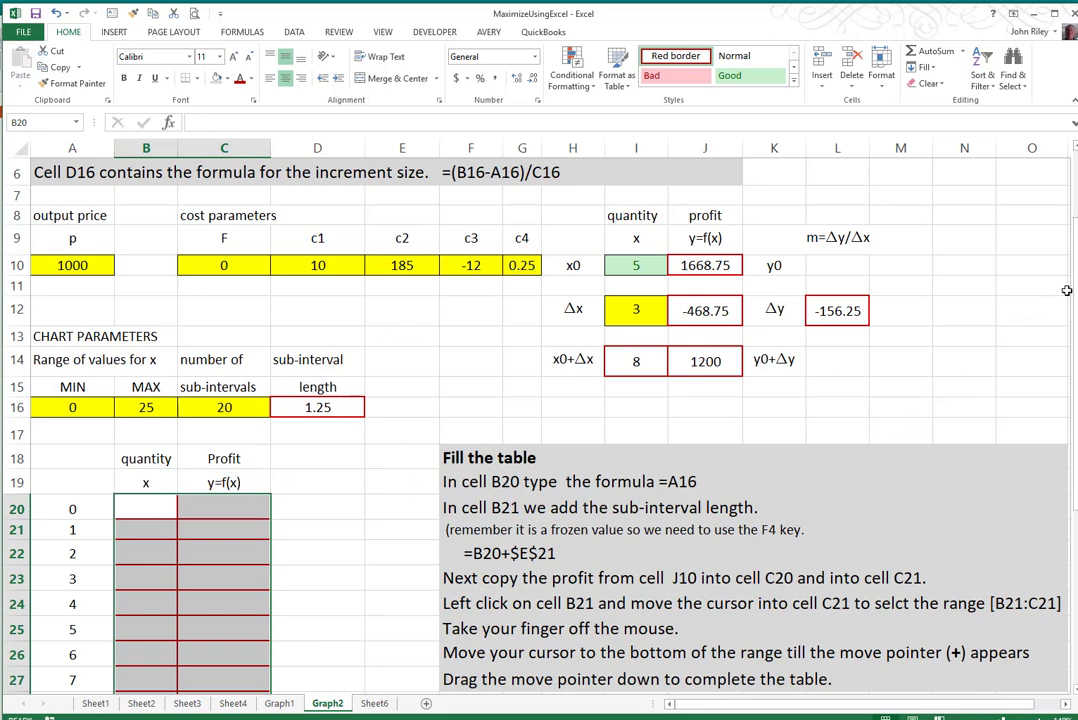
pyautogui.moveTo(1067, 290); pyautogui.dragTo(1068, 289)
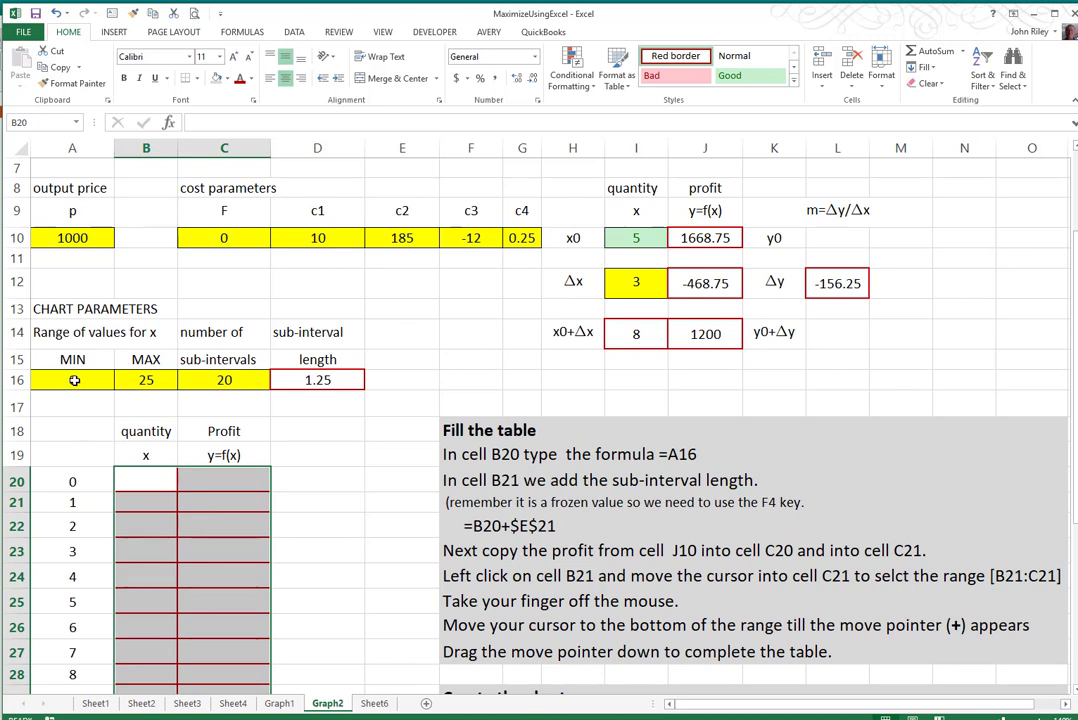
# - Set the MAX value of the x range in cell B16 to 20
pyautogui.click(74, 380)
pyautogui.click(146, 380)
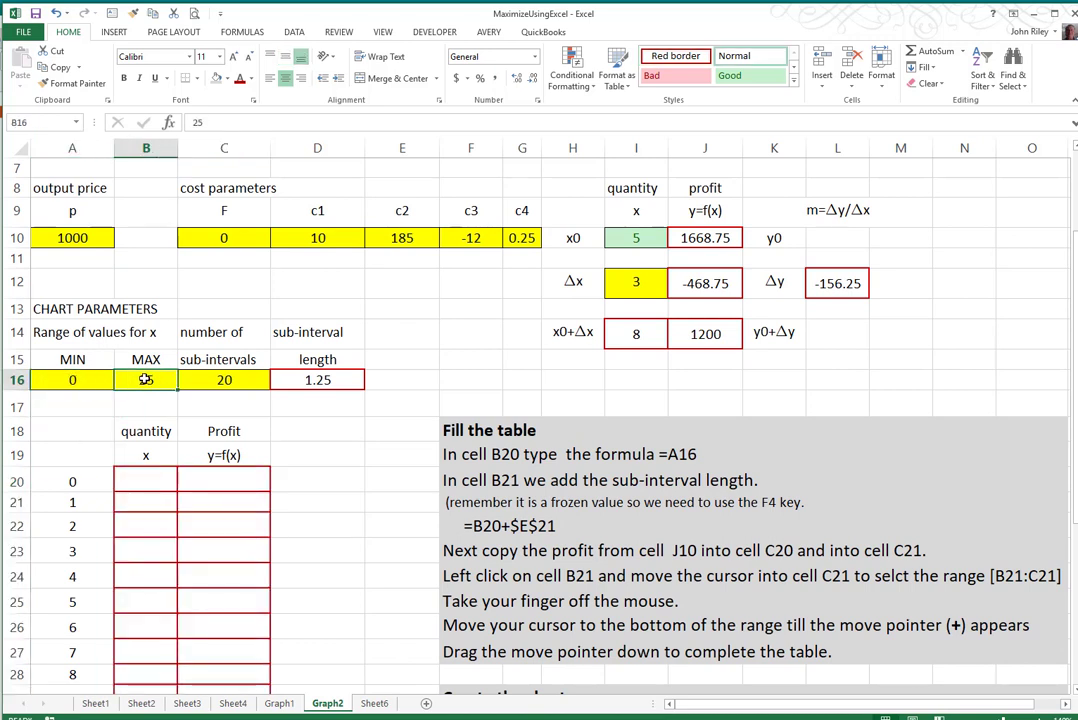
pyautogui.write('2')
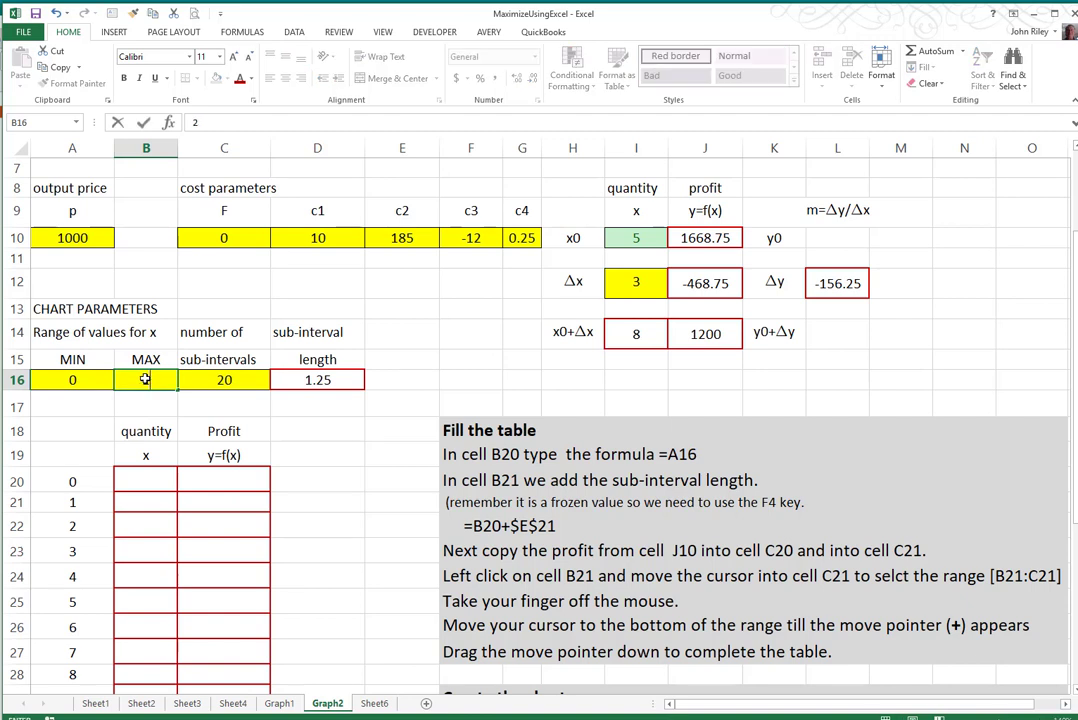
pyautogui.write('0')
pyautogui.click(290, 430)
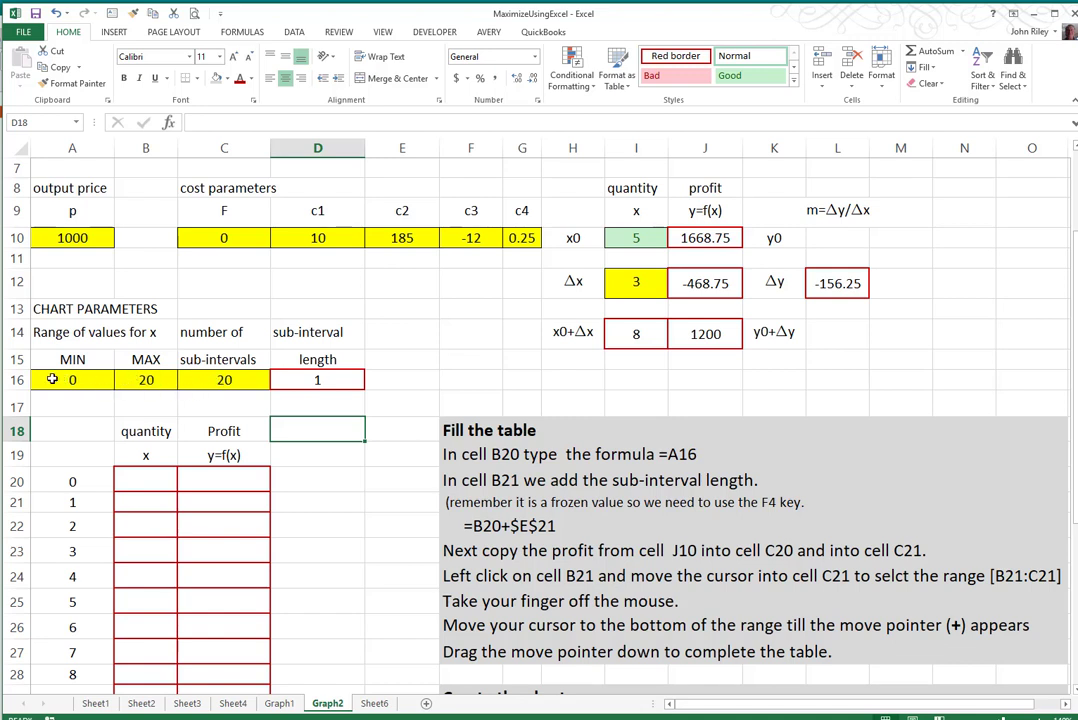
# - Change the MAX value of the x range in cell B16 to 40
pyautogui.click(143, 379)
pyautogui.write('2')
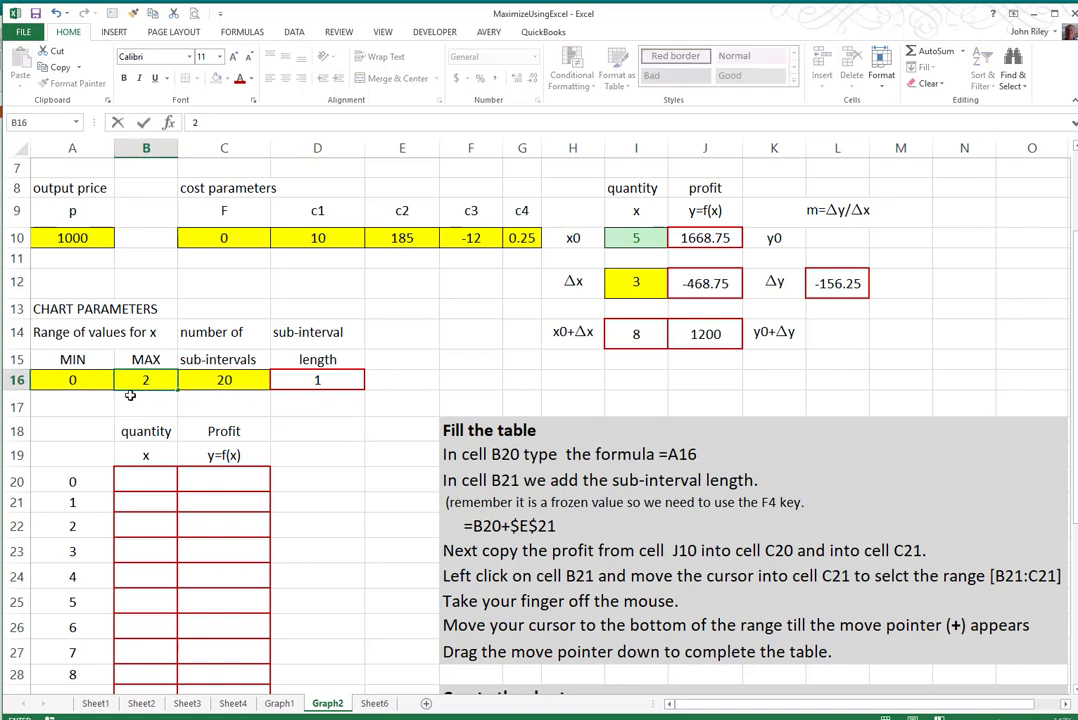
pyautogui.write('0')
pyautogui.click(322, 434)
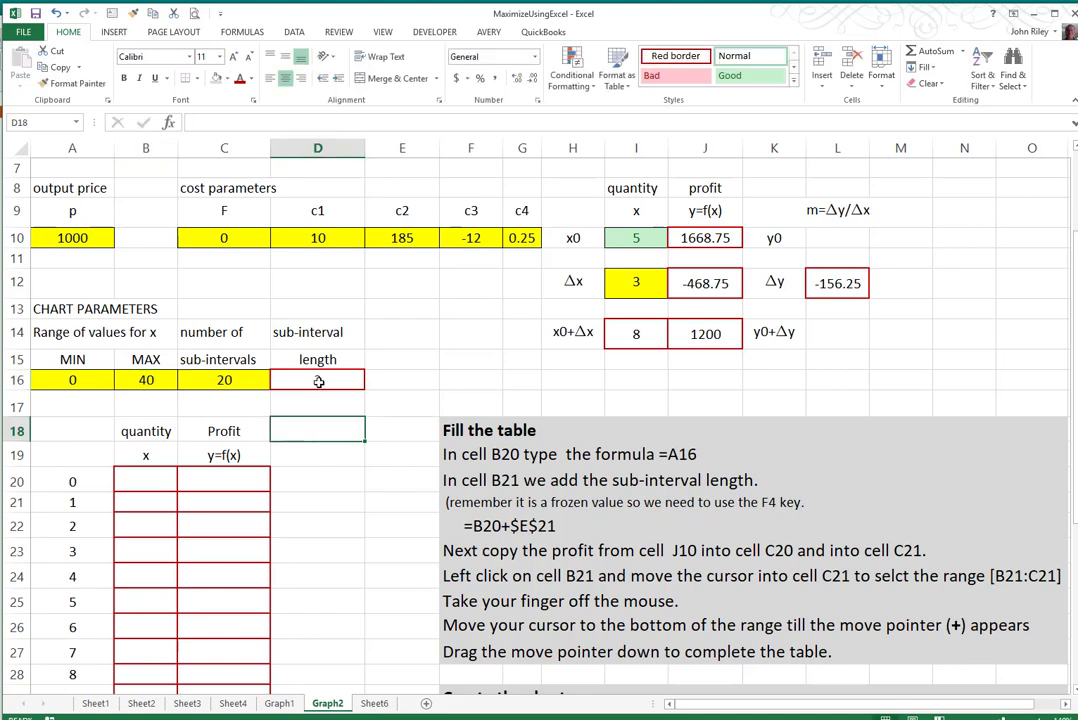
# - Inspect the sub-interval length formula in cell D16 and the MIN value in cell A16
pyautogui.click(318, 382)
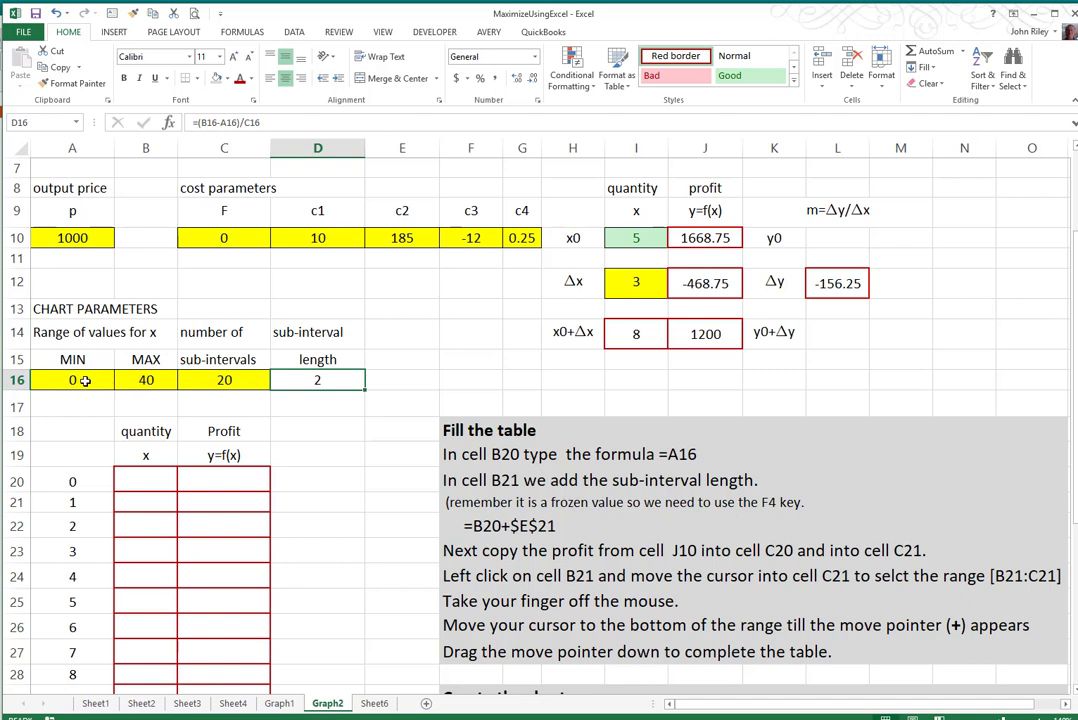
pyautogui.click(78, 381)
pyautogui.click(320, 380)
pyautogui.click(288, 425)
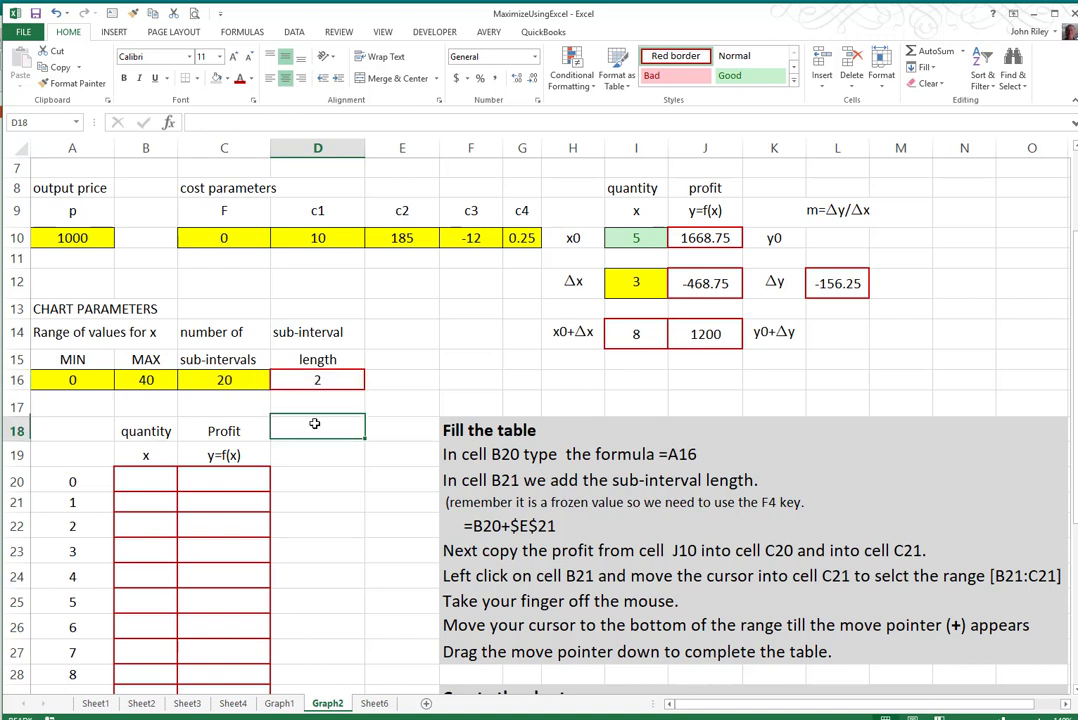
# - Enter the formula =A16 in cell B20 as the first quantity of the table
pyautogui.click(146, 481)
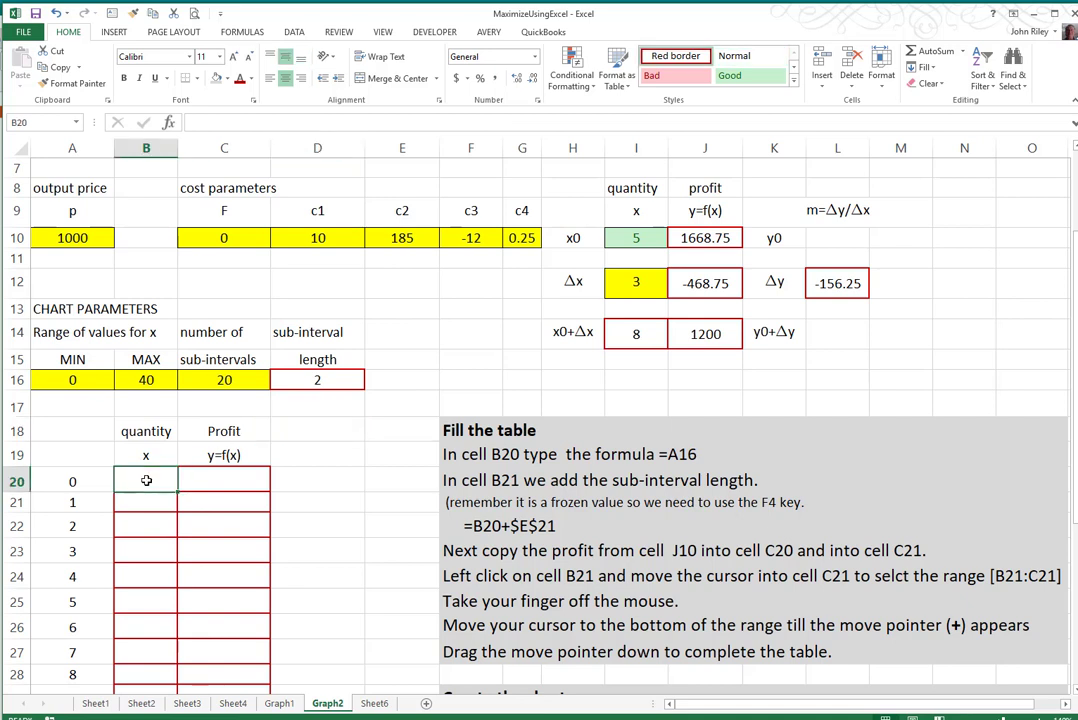
pyautogui.write('=')
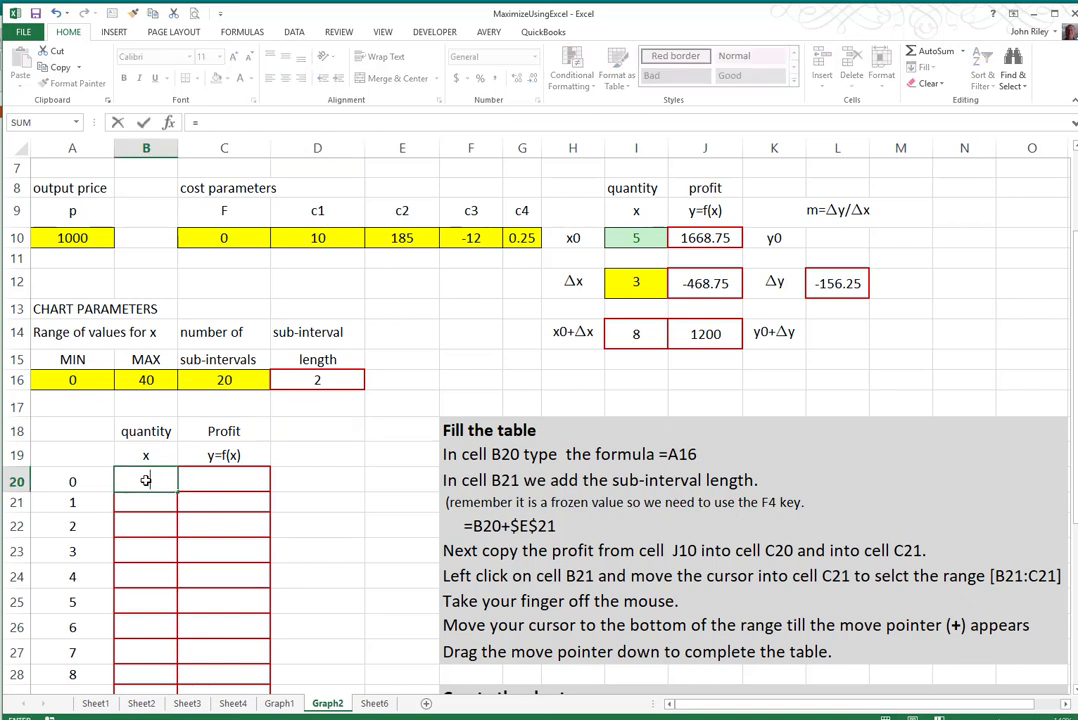
pyautogui.click(73, 379)
pyautogui.press('Return')
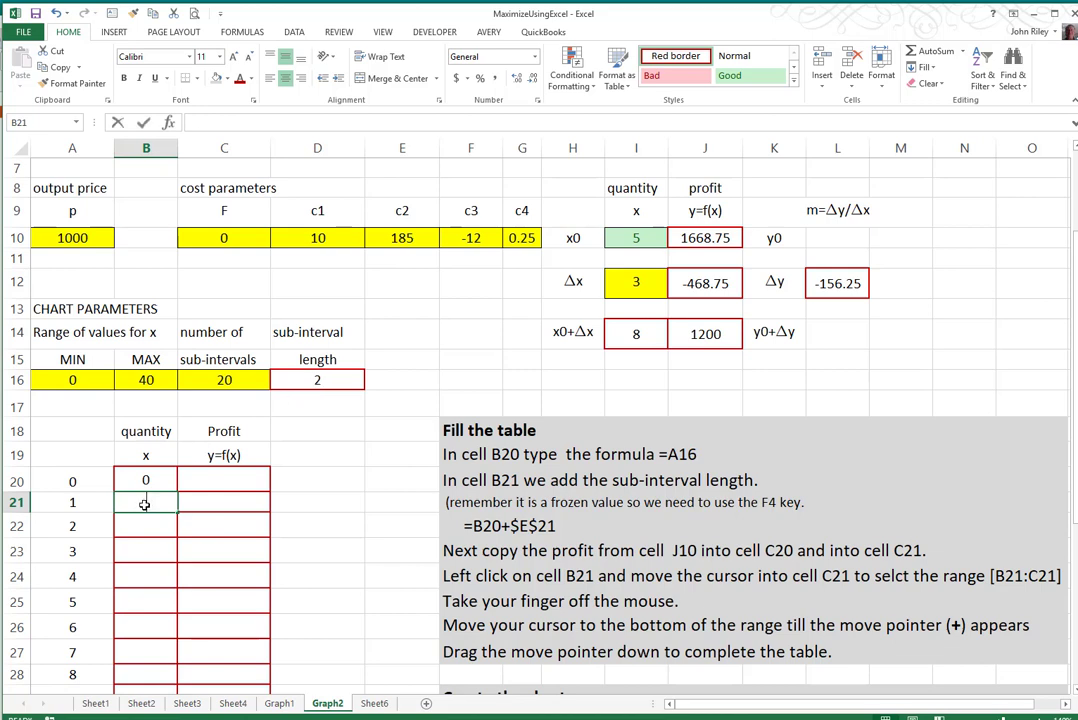
# - Enter the formula =B20+D16 in cell B21 to add the sub-interval length to the first quantity
pyautogui.write('=')
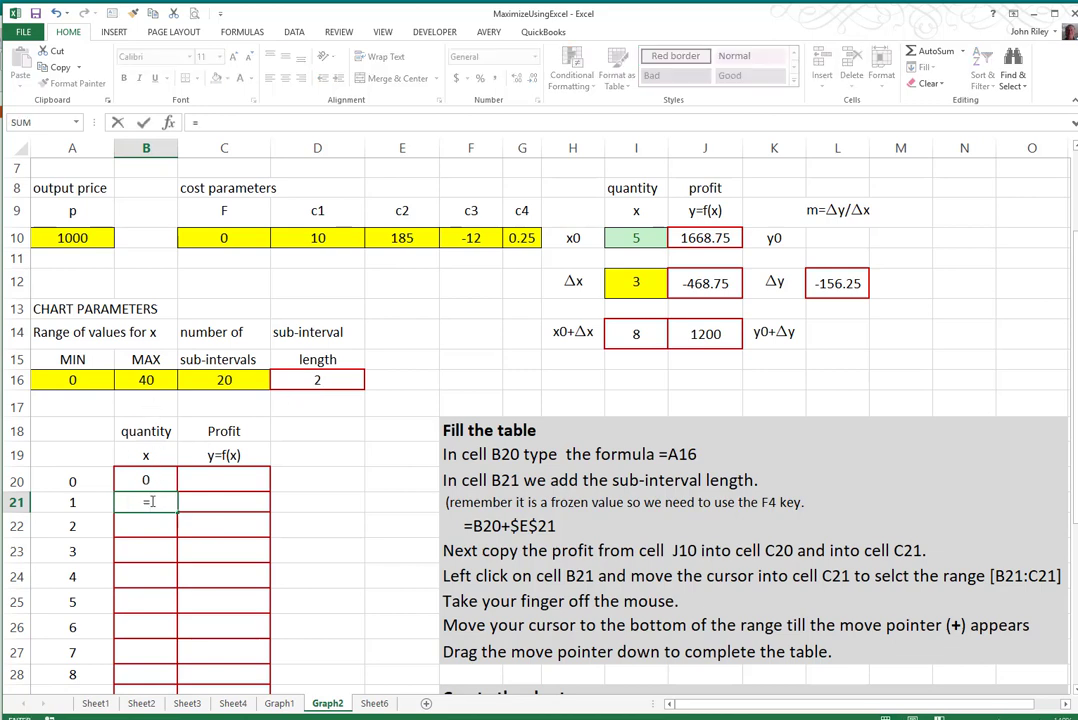
pyautogui.click(142, 480)
pyautogui.write('+')
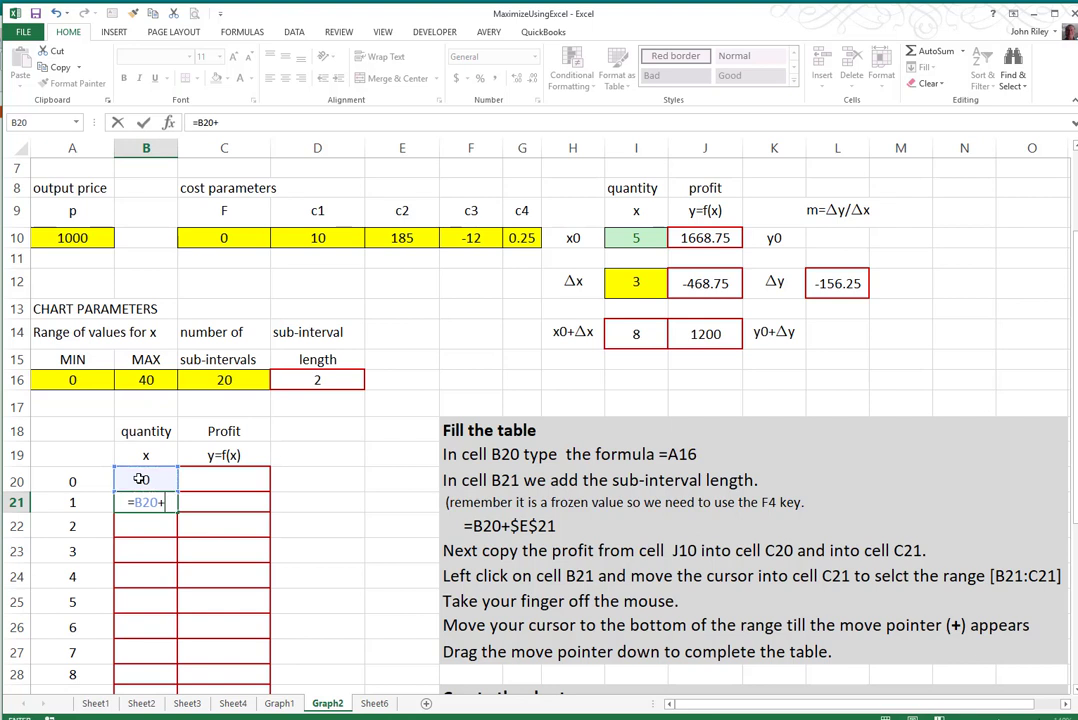
pyautogui.click(316, 380)
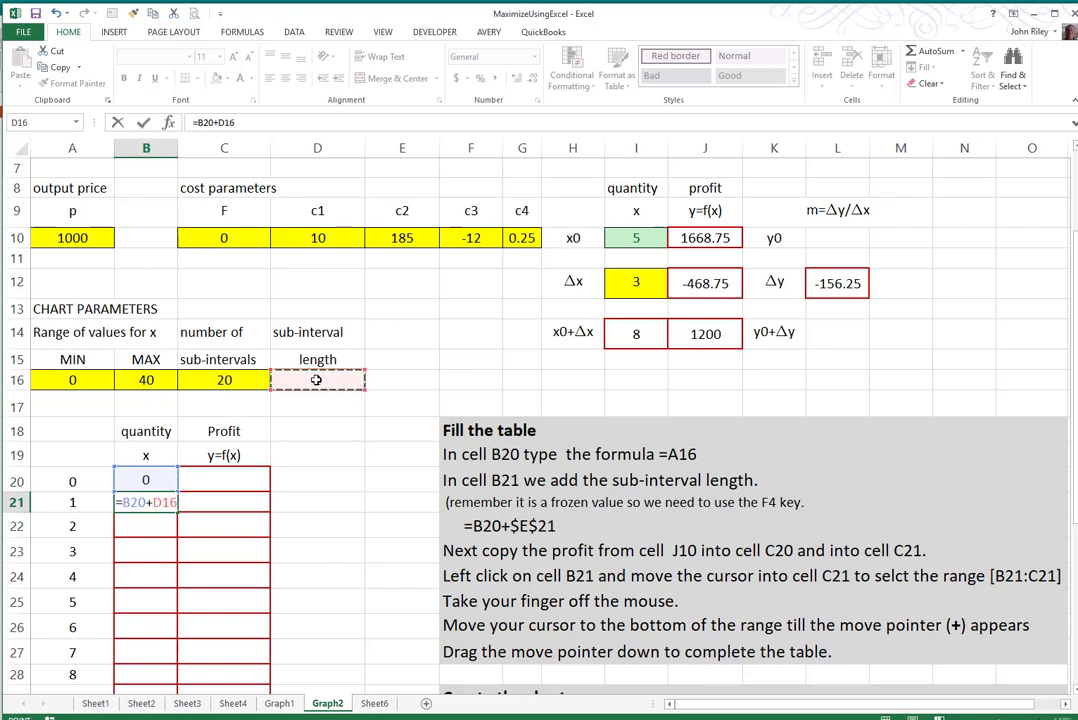
pyautogui.press('Return')
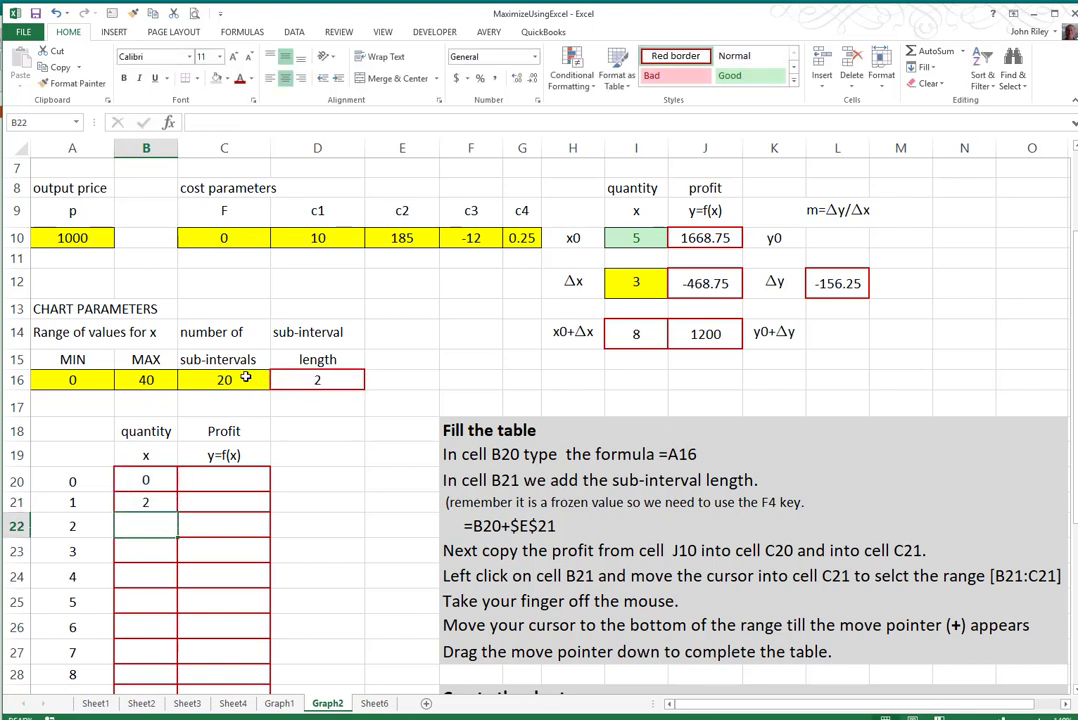
# - Set the MAX value of the x range in cell B16 to 25
pyautogui.click(146, 381)
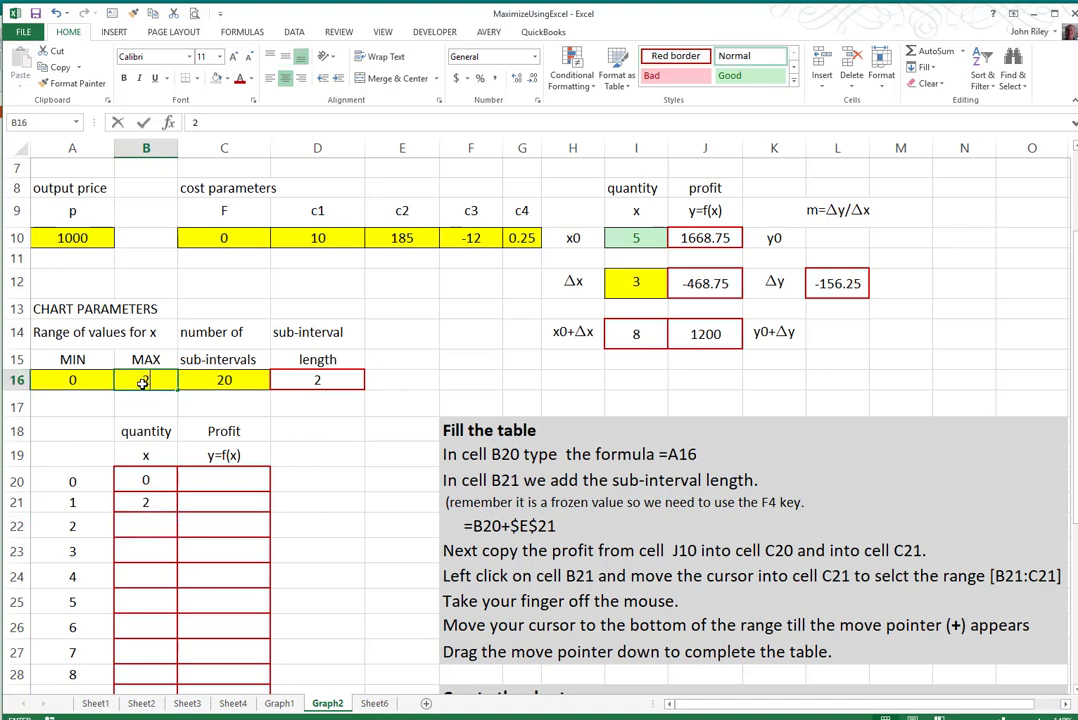
pyautogui.write('25')
pyautogui.click(338, 452)
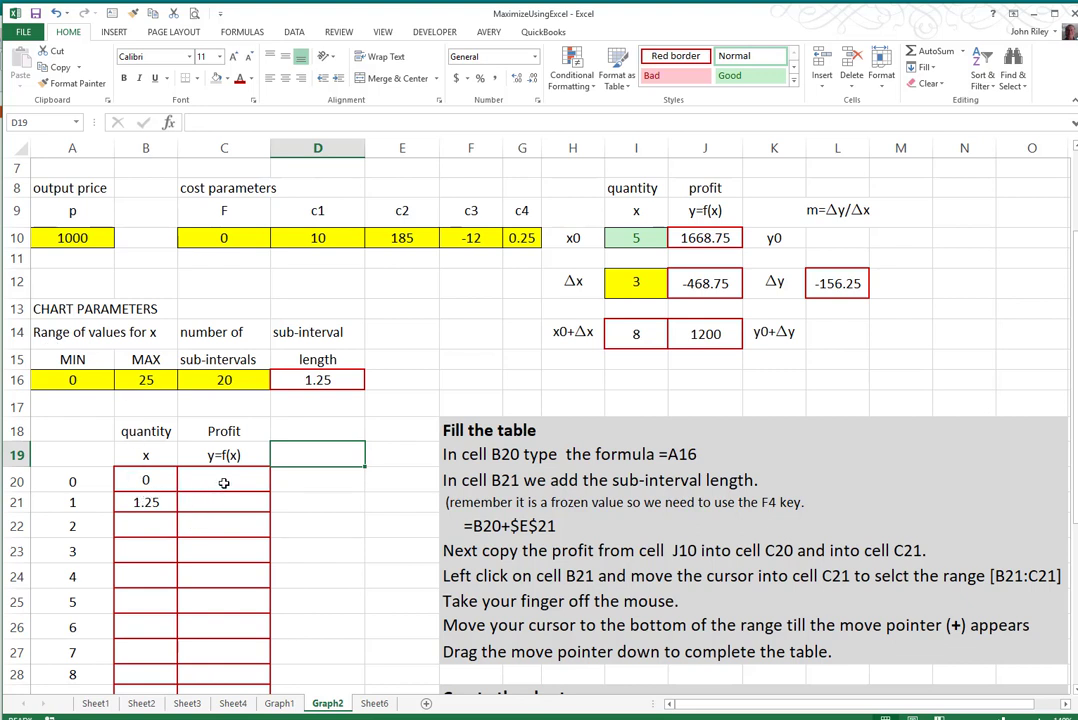
# - Copy the B21 formula down into cell B22 and compare the cell references in the two formulas
pyautogui.click(147, 503)
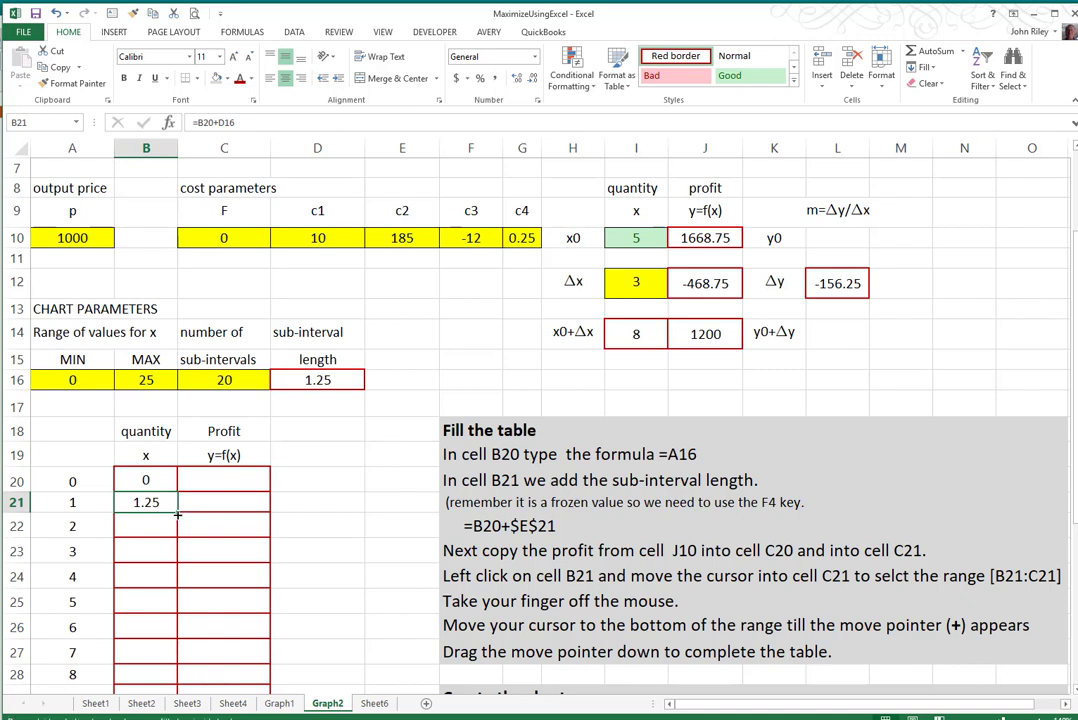
pyautogui.moveTo(177, 514); pyautogui.dragTo(144, 530)
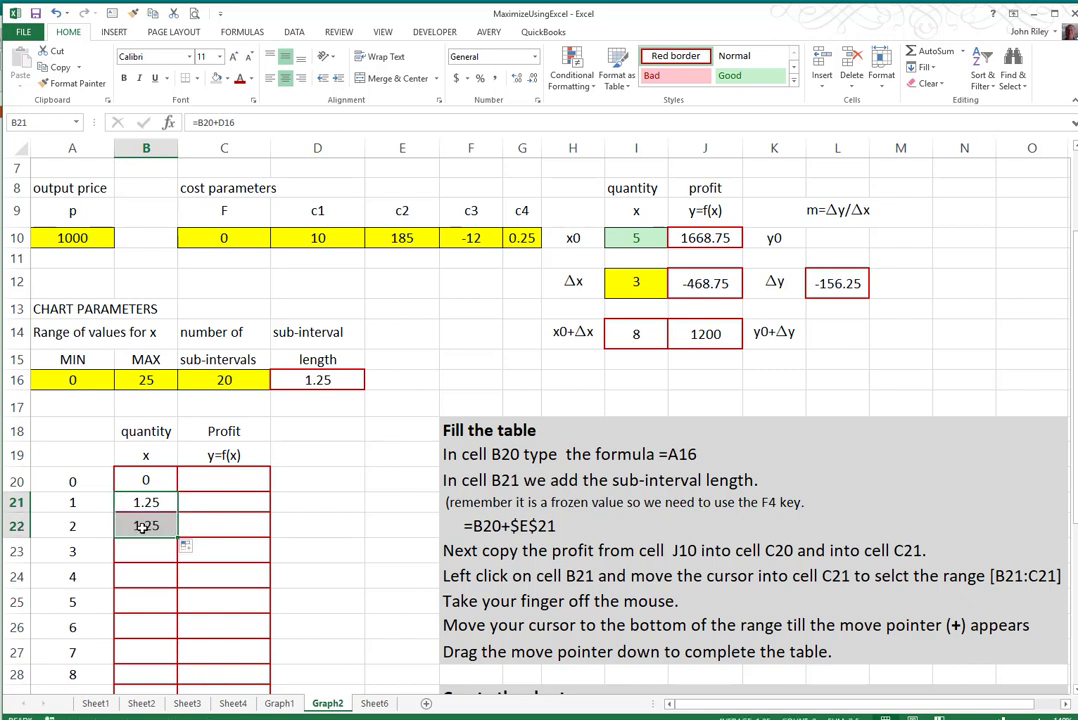
pyautogui.click(147, 523)
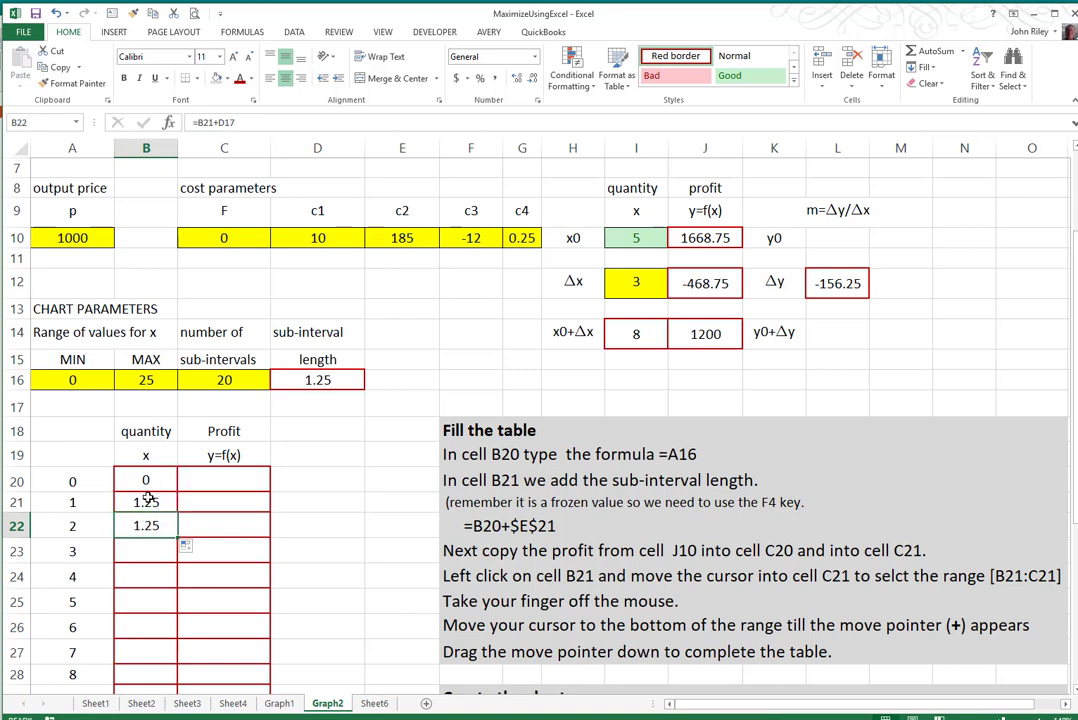
pyautogui.click(148, 499)
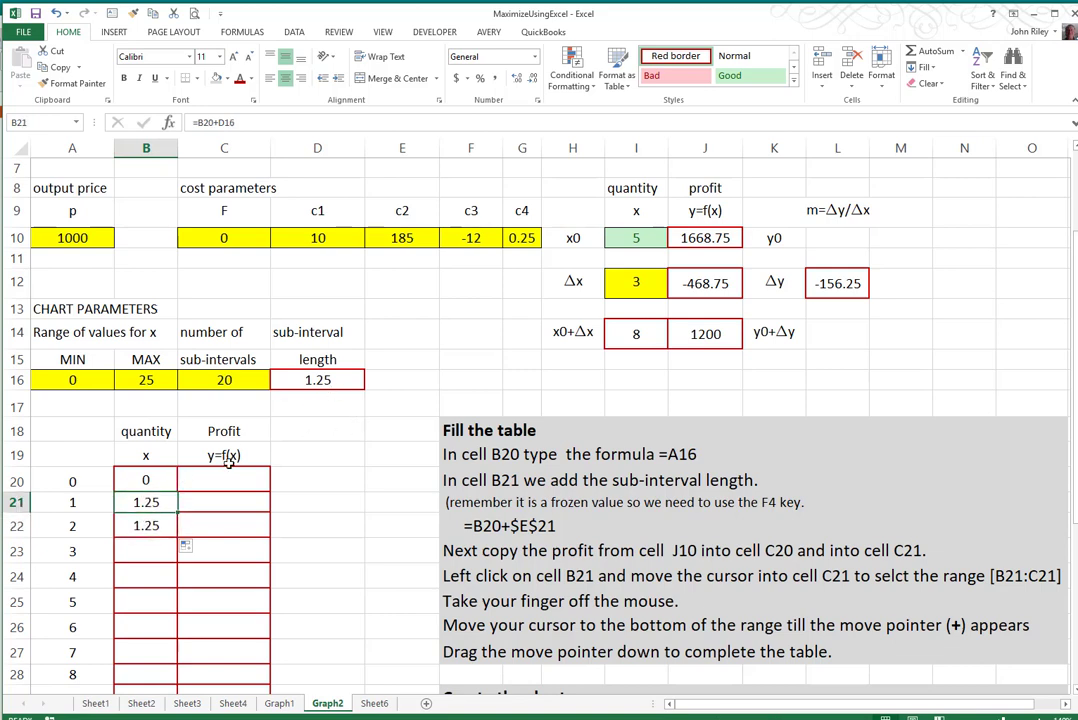
pyautogui.click(143, 524)
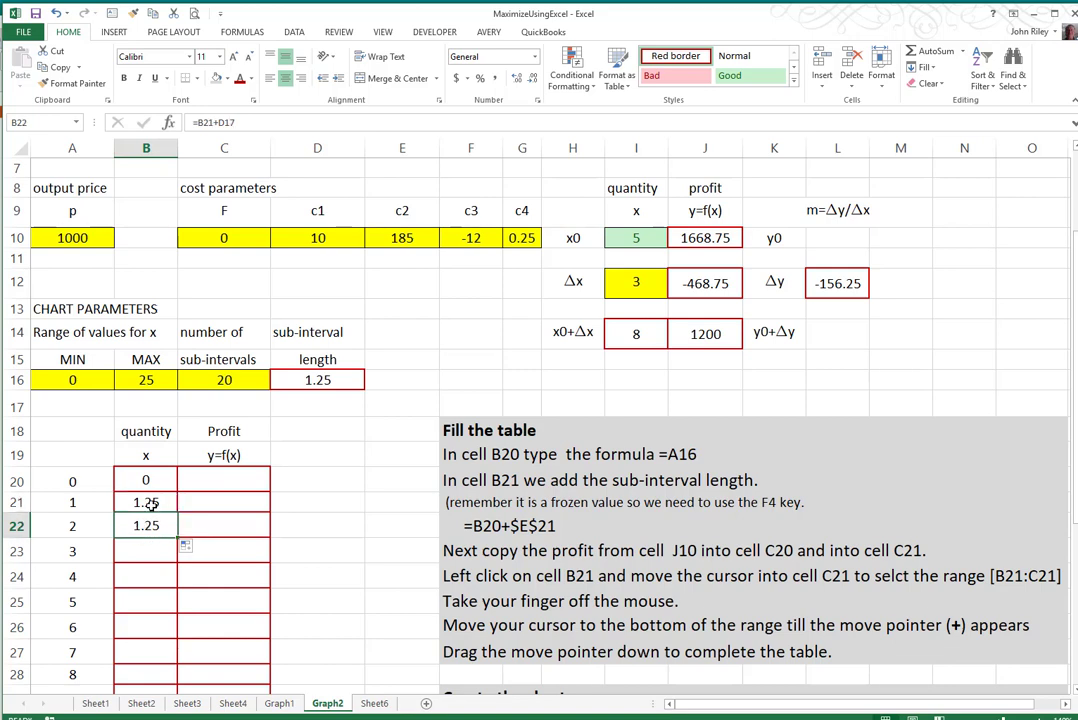
# - Make the D16 reference in B21 absolute so the formula is =B20+$D$16, and fill it down through cell B40
pyautogui.click(149, 505)
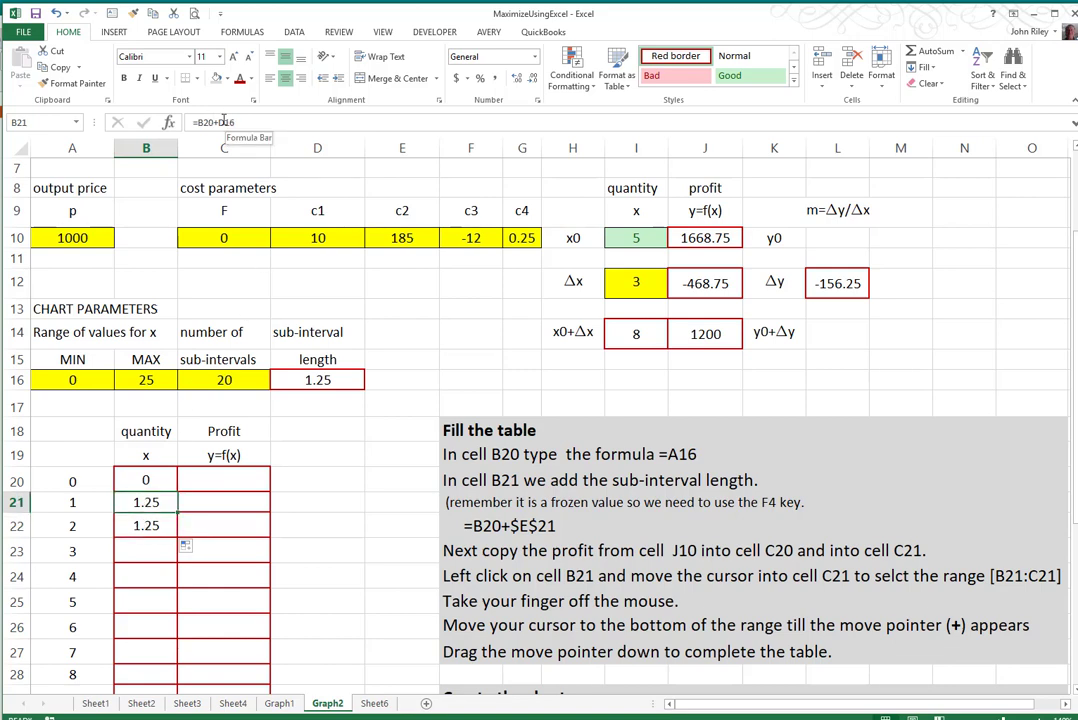
pyautogui.click(215, 121)
pyautogui.press('F4')
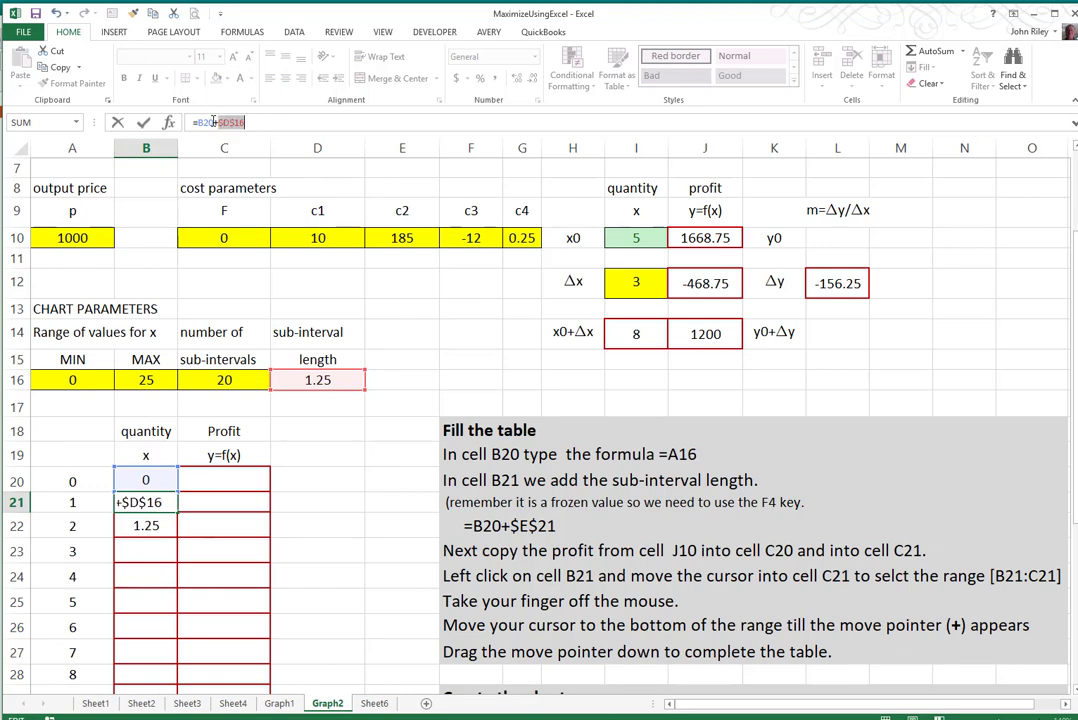
pyautogui.press('Return')
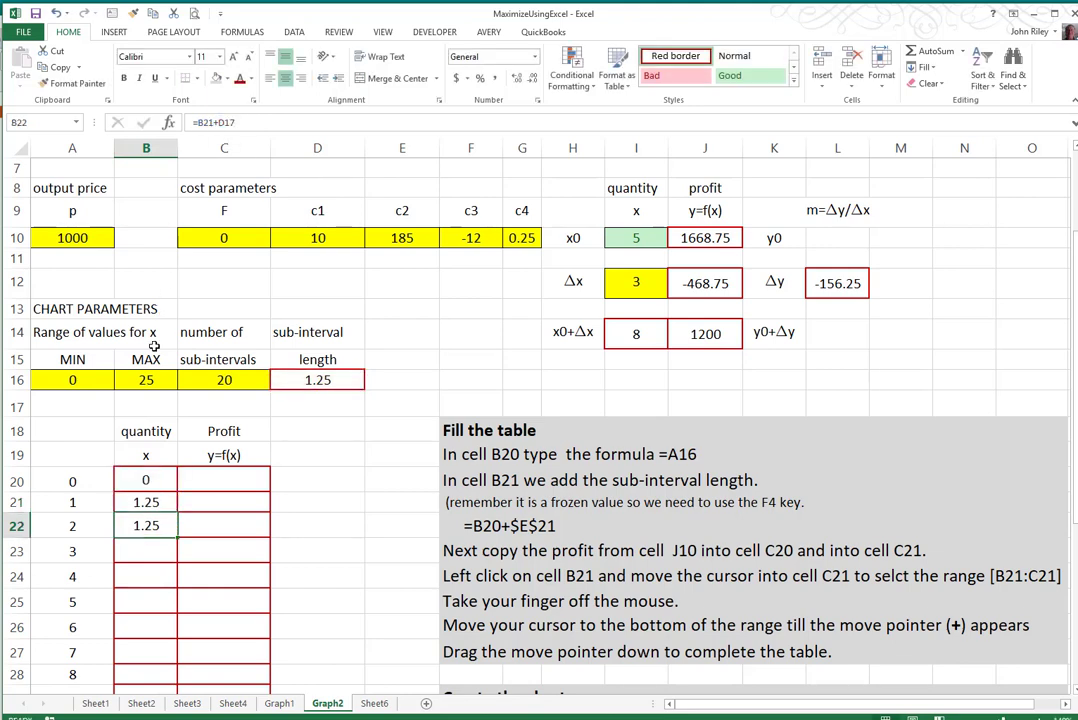
pyautogui.click(160, 503)
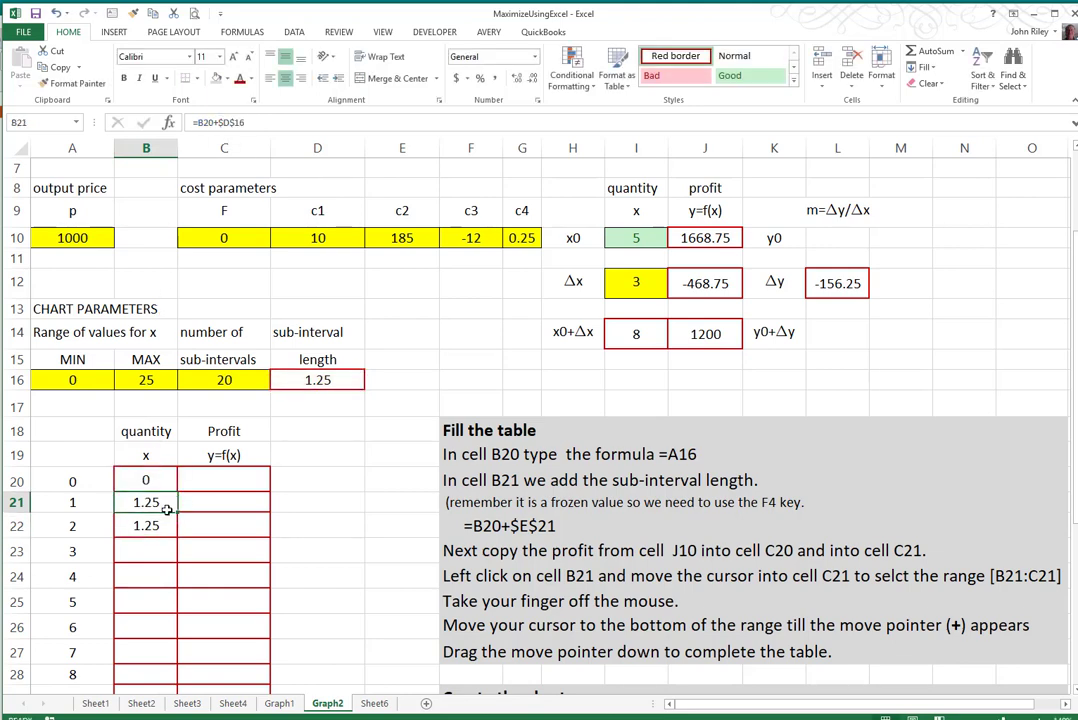
pyautogui.moveTo(177, 523); pyautogui.dragTo(160, 646)
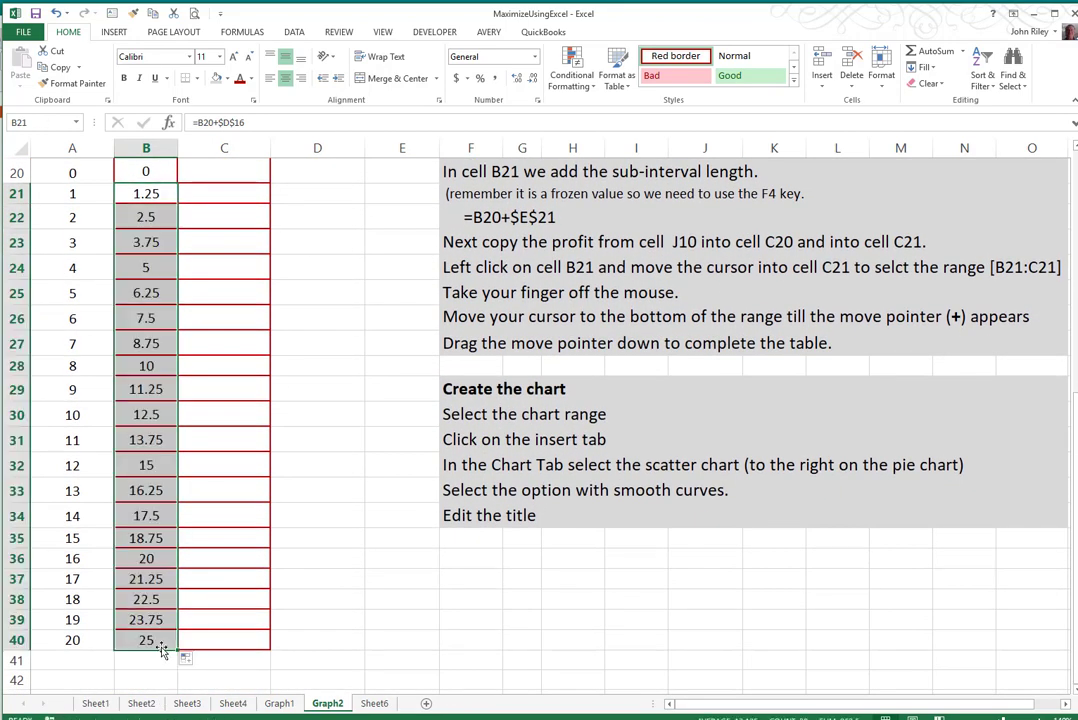
# - Copy the profit formula from cell J10 into cell C20, the first profit cell of the table
pyautogui.moveTo(1075, 412); pyautogui.dragTo(1075, 170)
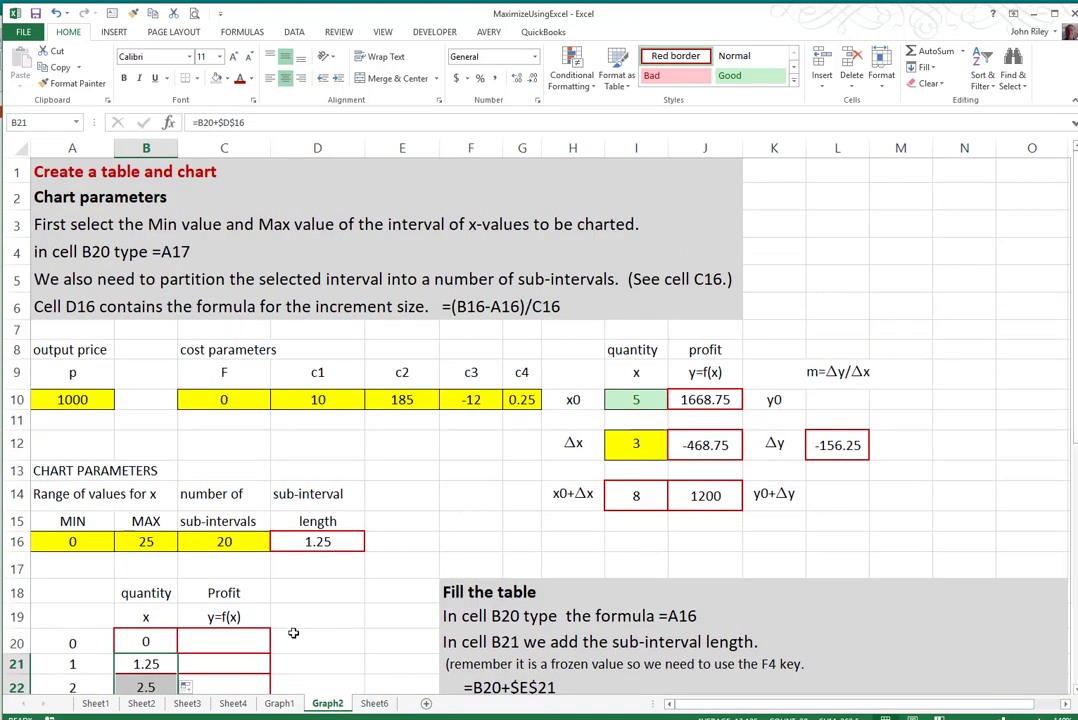
pyautogui.click(701, 398)
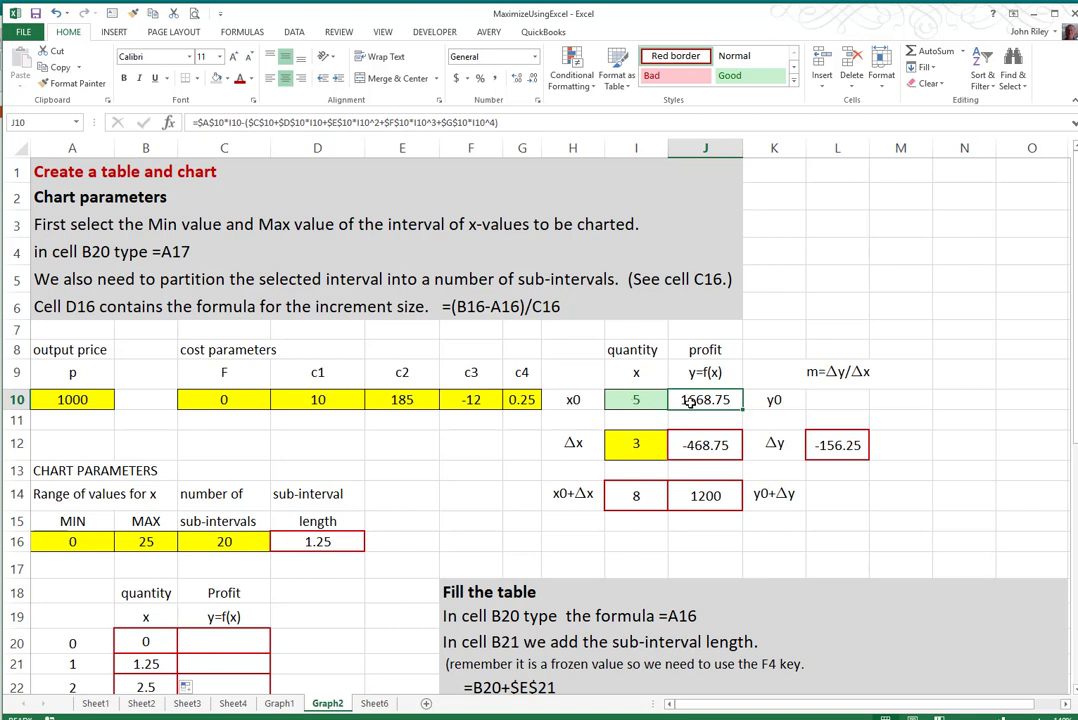
pyautogui.hotkey('ctrl', 'c')
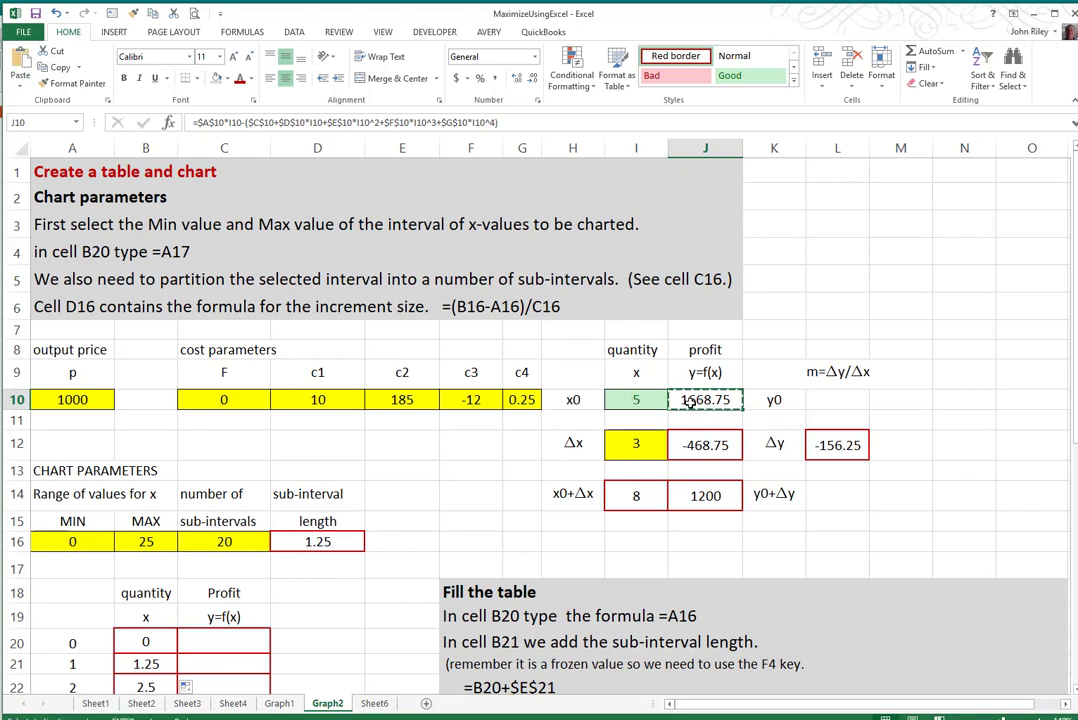
pyautogui.click(200, 644)
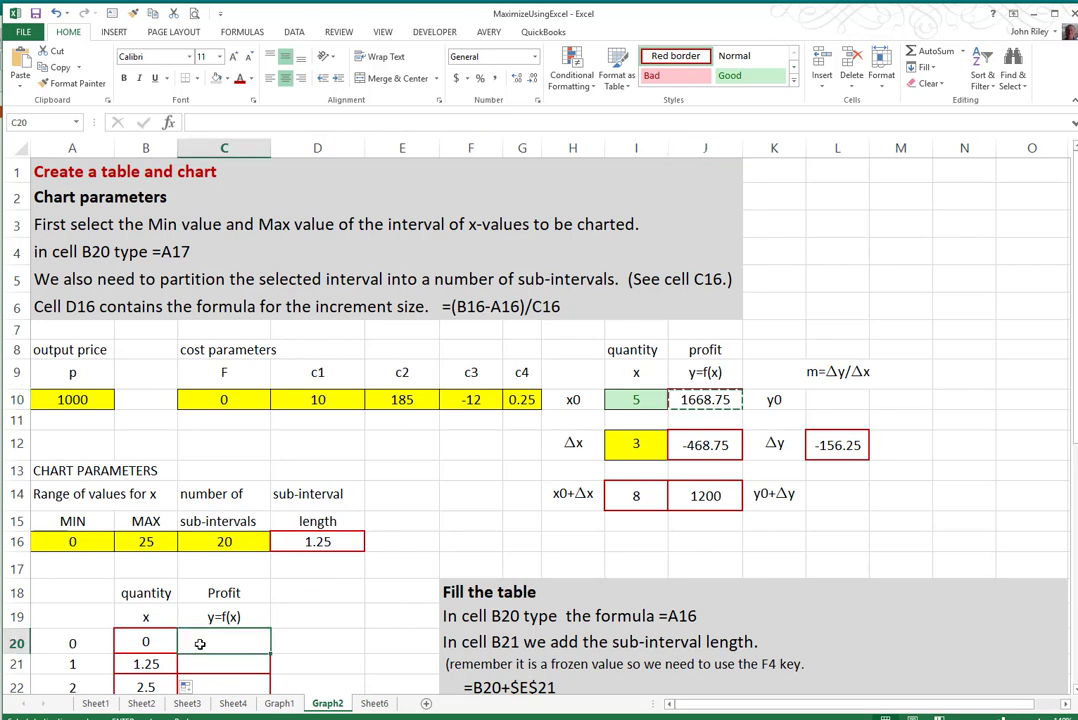
pyautogui.hotkey('ctrl', 'v')
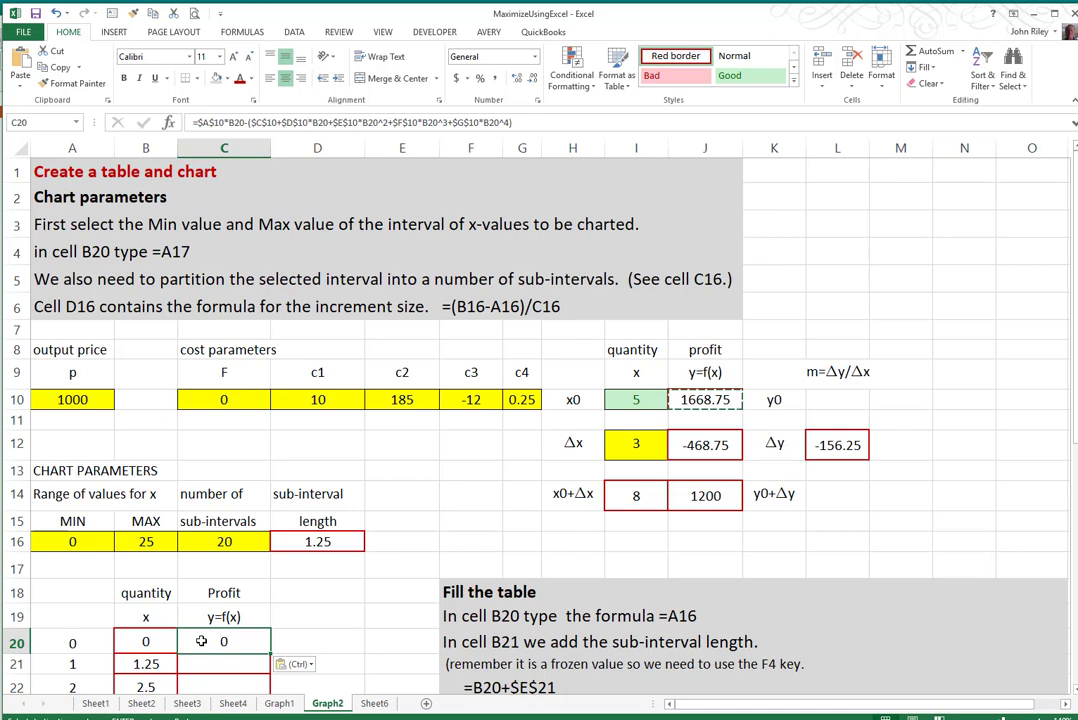
pyautogui.moveTo(1075, 388)
pyautogui.mouseDown()
pyautogui.moveTo(1075, 486)
pyautogui.moveTo(1075, 402)
pyautogui.mouseUp()
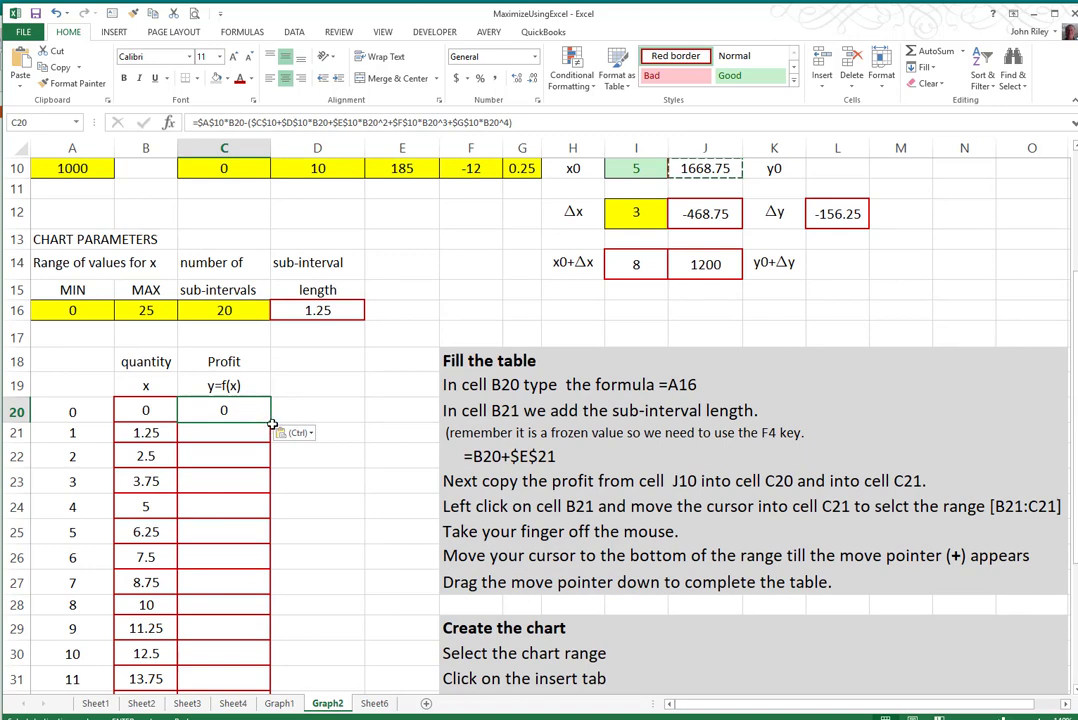
# - Fill the profit formula in cell C20 down through cell C40
pyautogui.moveTo(270, 426); pyautogui.dragTo(249, 655)
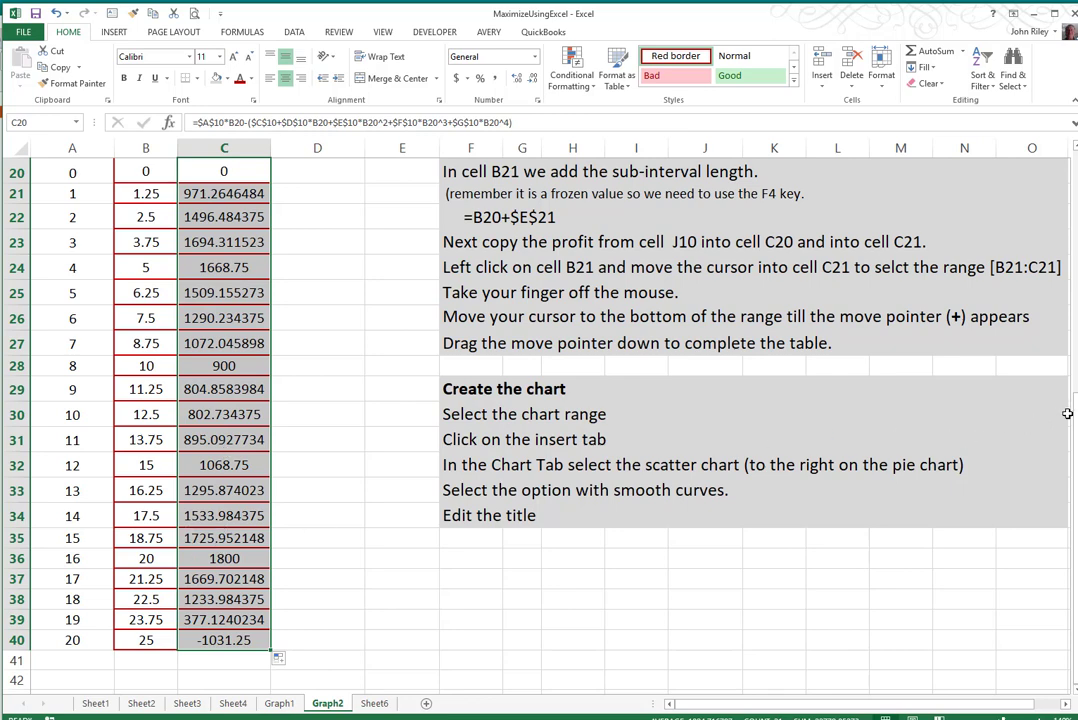
pyautogui.moveTo(1073, 411); pyautogui.dragTo(1073, 402)
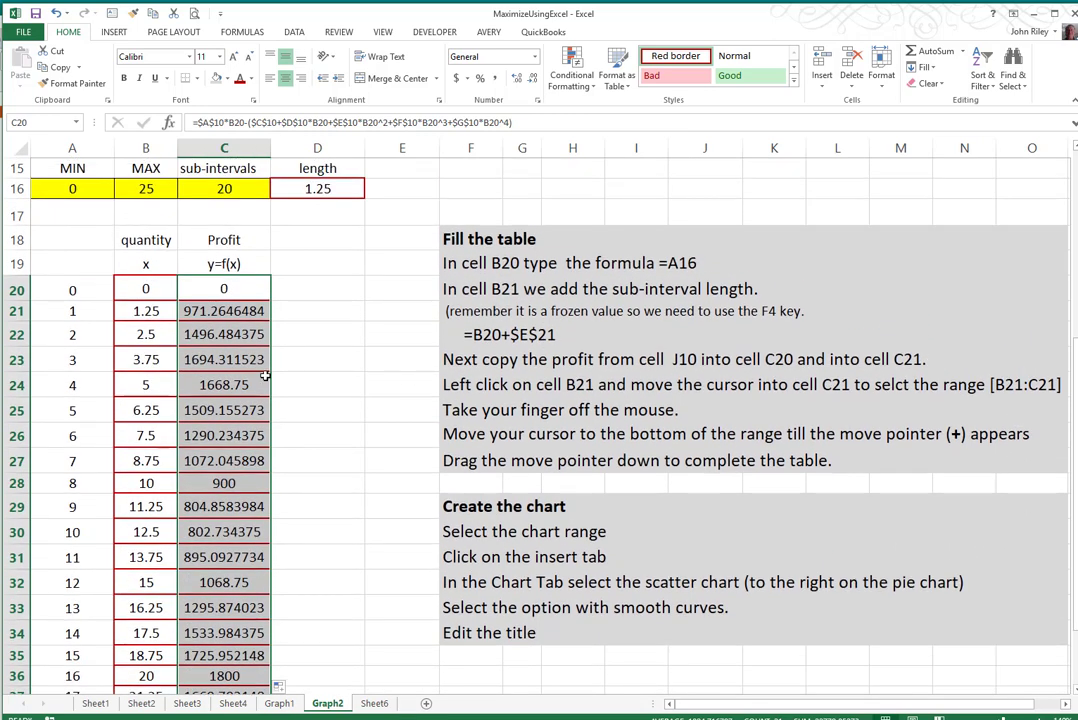
# - Insert a Scatter with Smooth Lines chart from the quantity and profit values in B20:C40
pyautogui.click(150, 289)
pyautogui.moveTo(170, 290); pyautogui.dragTo(214, 643)
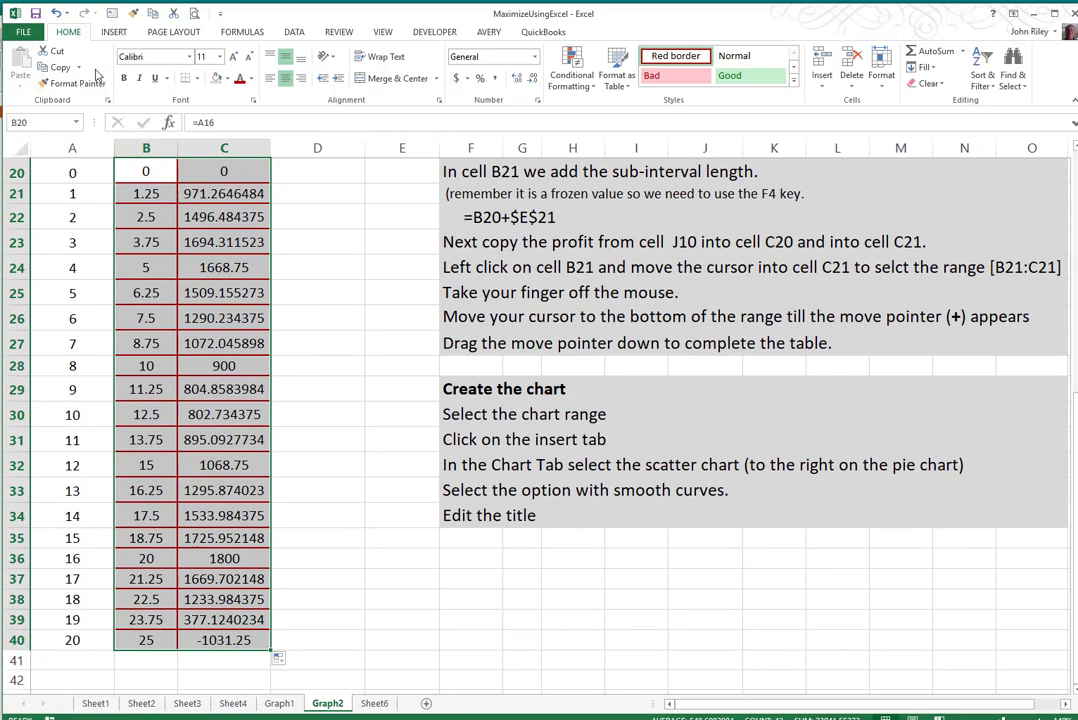
pyautogui.click(113, 32)
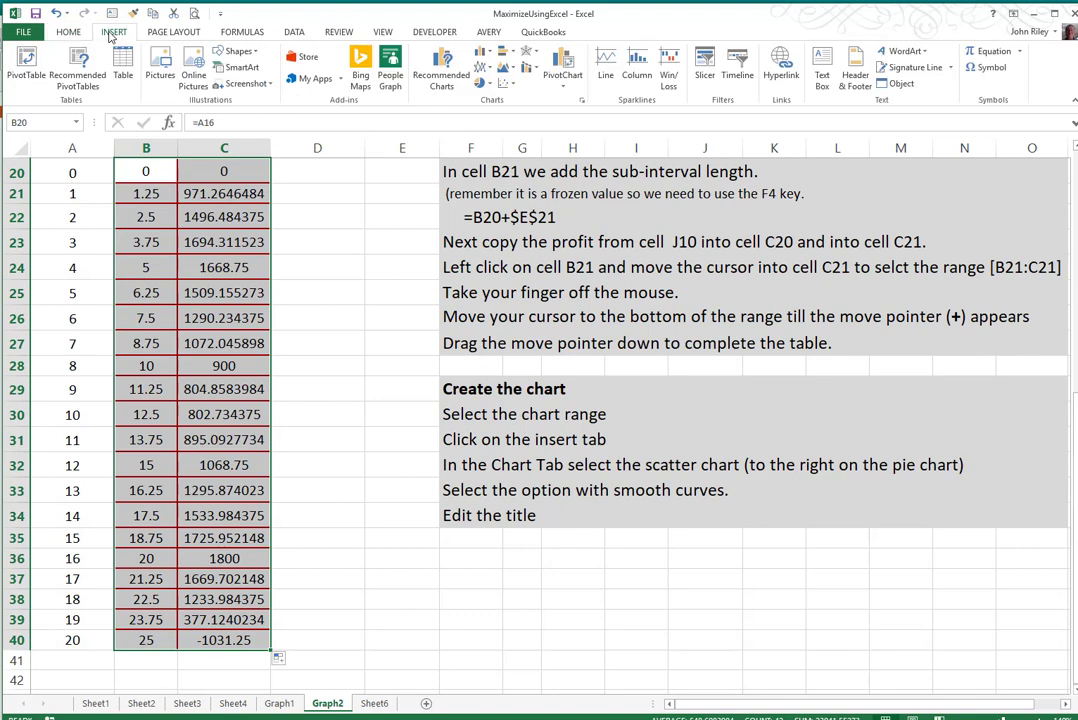
pyautogui.click(506, 86)
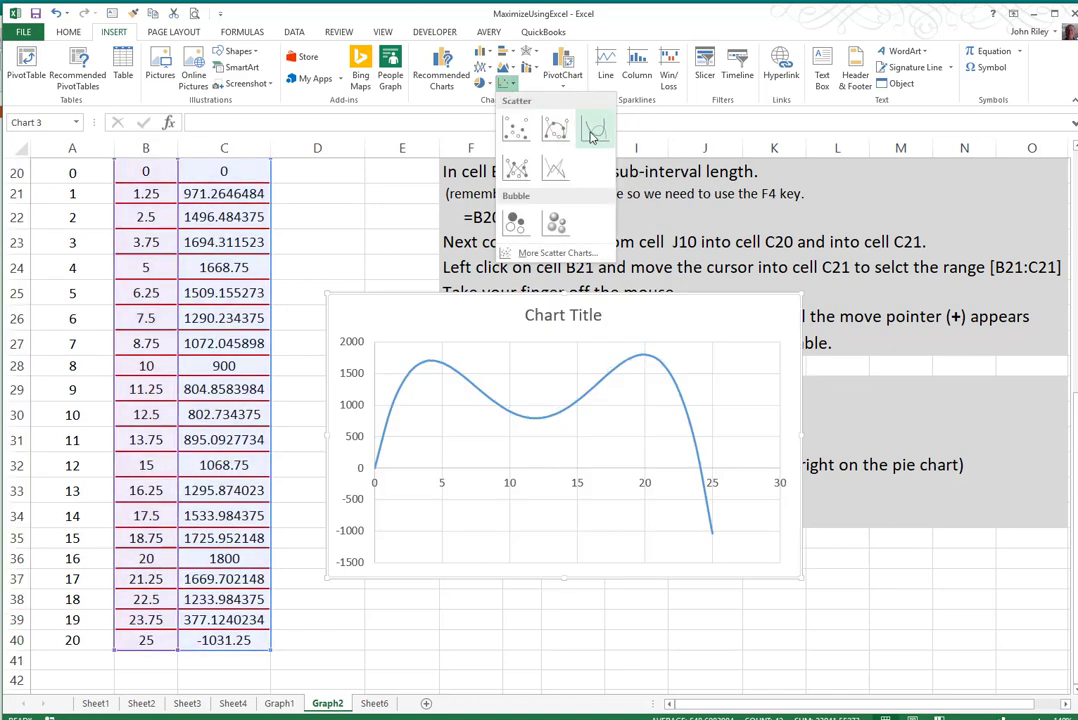
pyautogui.click(592, 133)
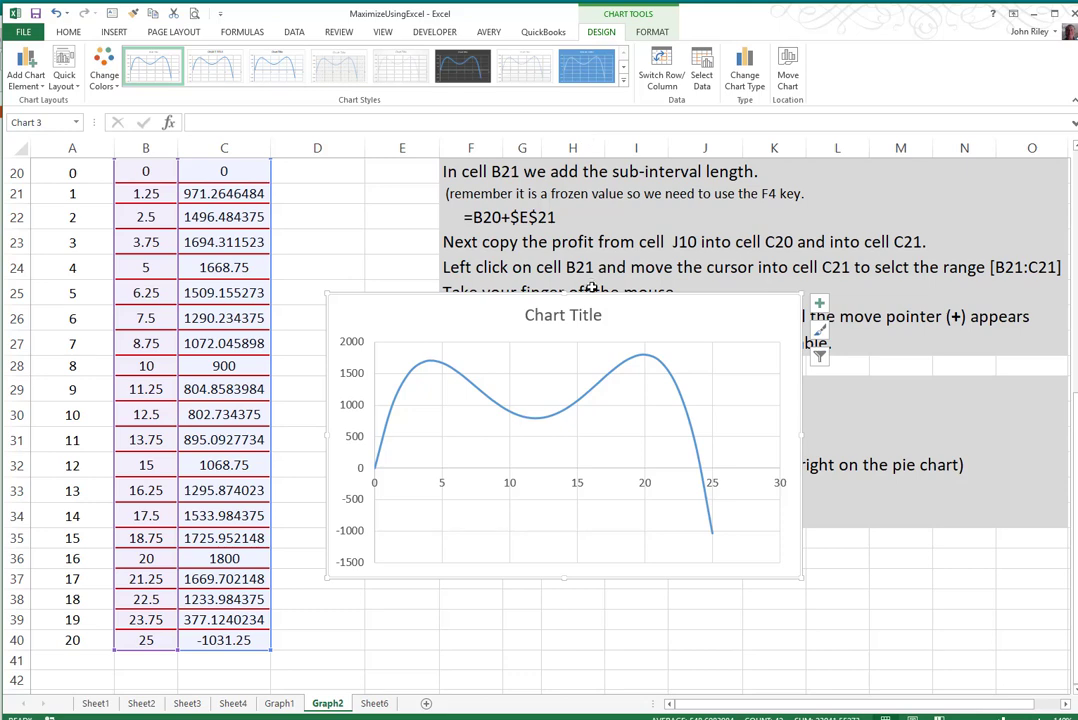
# - Replace the chart's placeholder title with "profit y=f(x)"
pyautogui.click(530, 315)
pyautogui.click(527, 315)
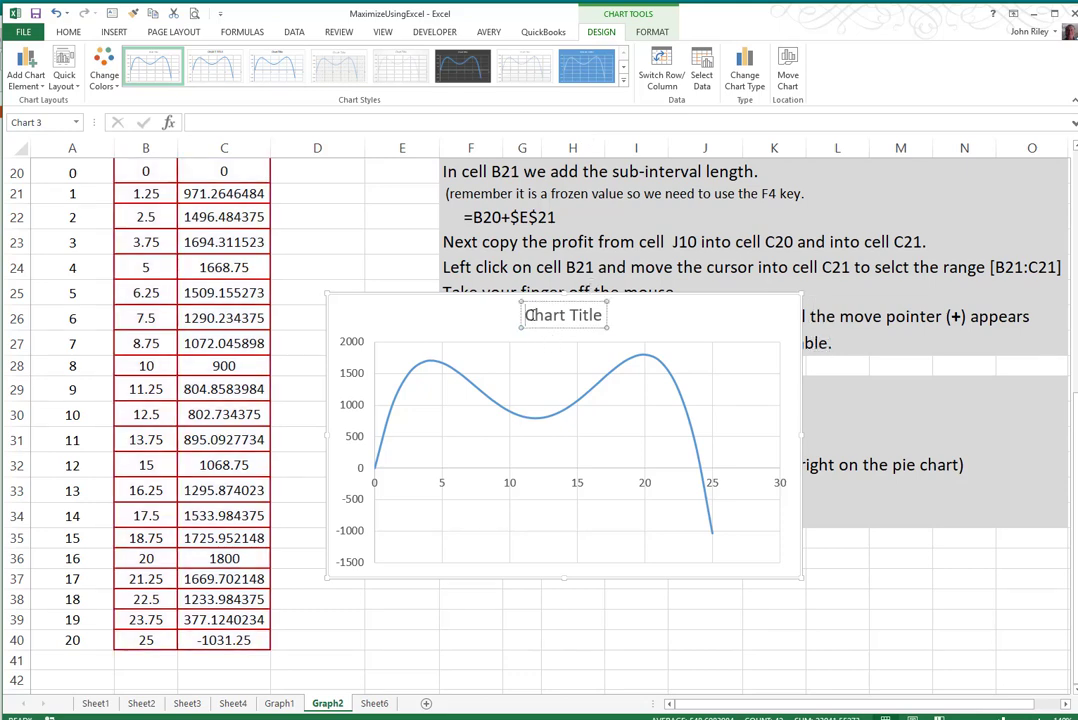
pyautogui.write('profit ')
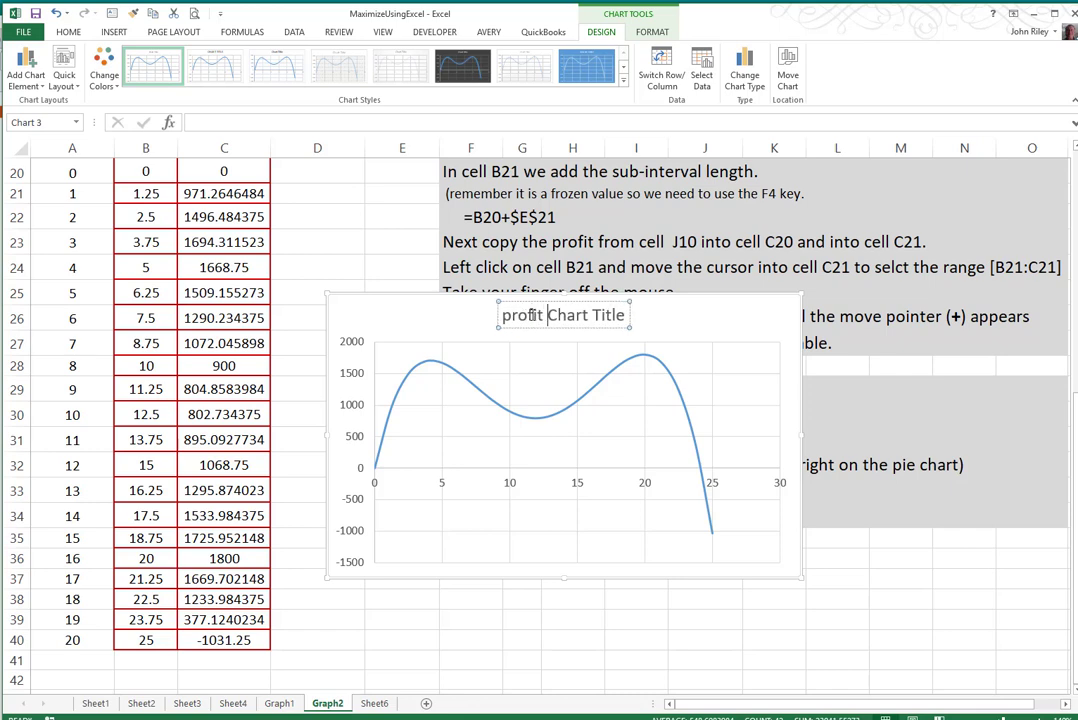
pyautogui.write('y=f')
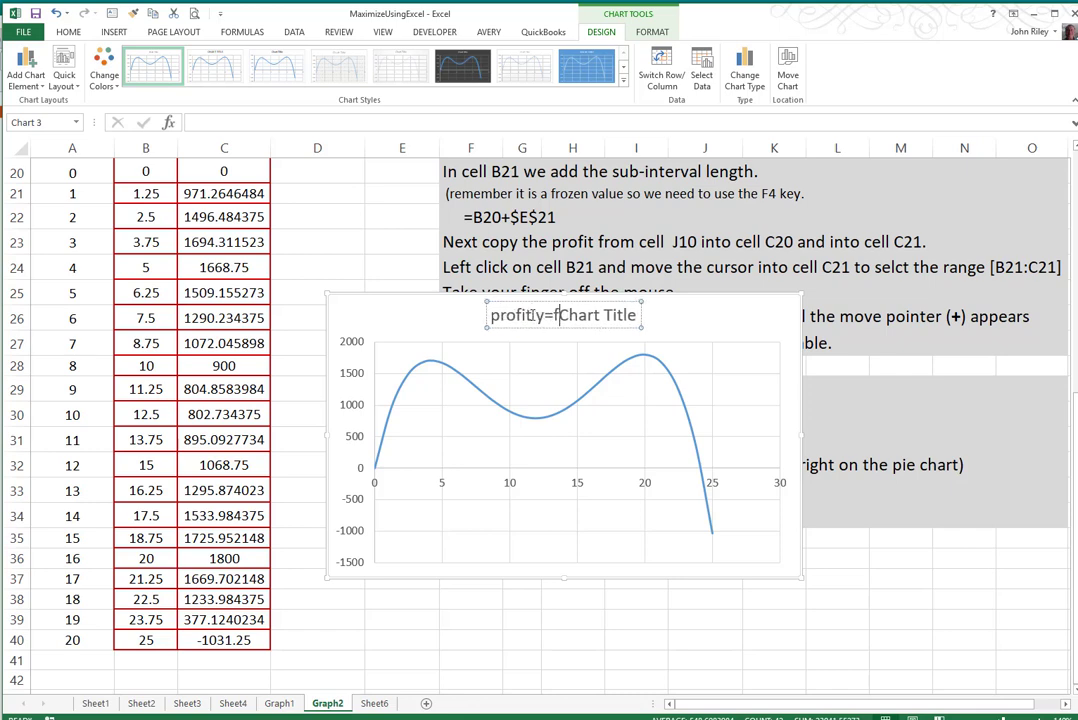
pyautogui.write('(x)')
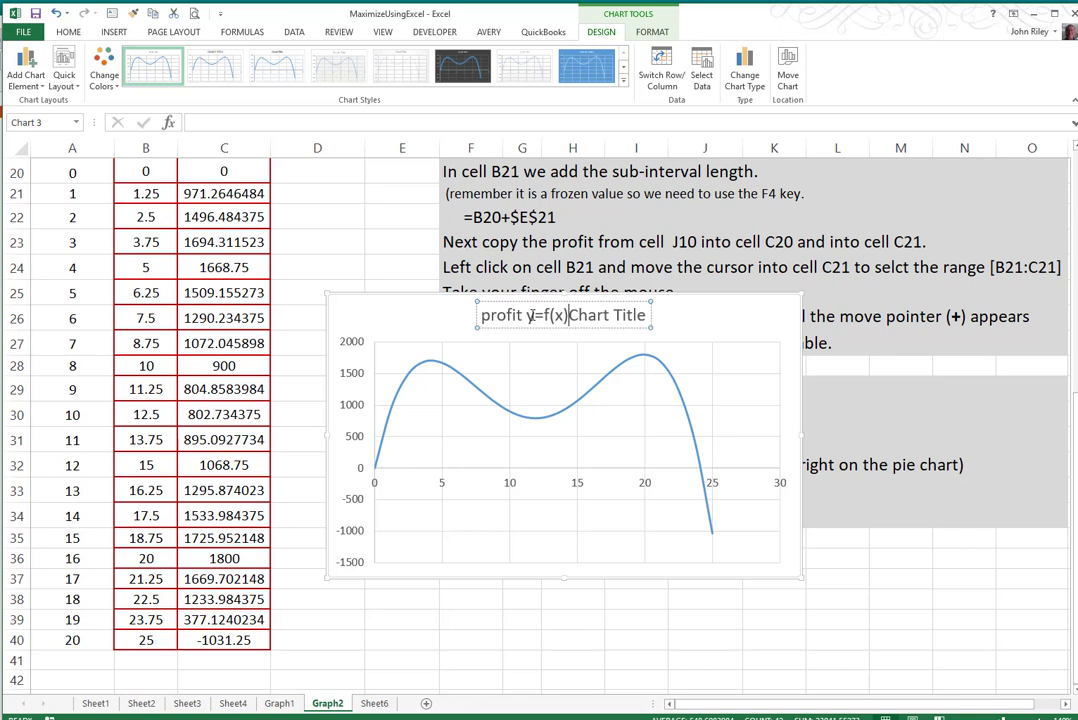
pyautogui.press('Delete')
pyautogui.press('Delete')
pyautogui.press('Delete')
pyautogui.press('Delete')
pyautogui.press('Delete')
pyautogui.press('Delete')
pyautogui.press('Delete')
pyautogui.press('Delete')
pyautogui.press('Delete')
pyautogui.press('Delete')
pyautogui.press('Delete')
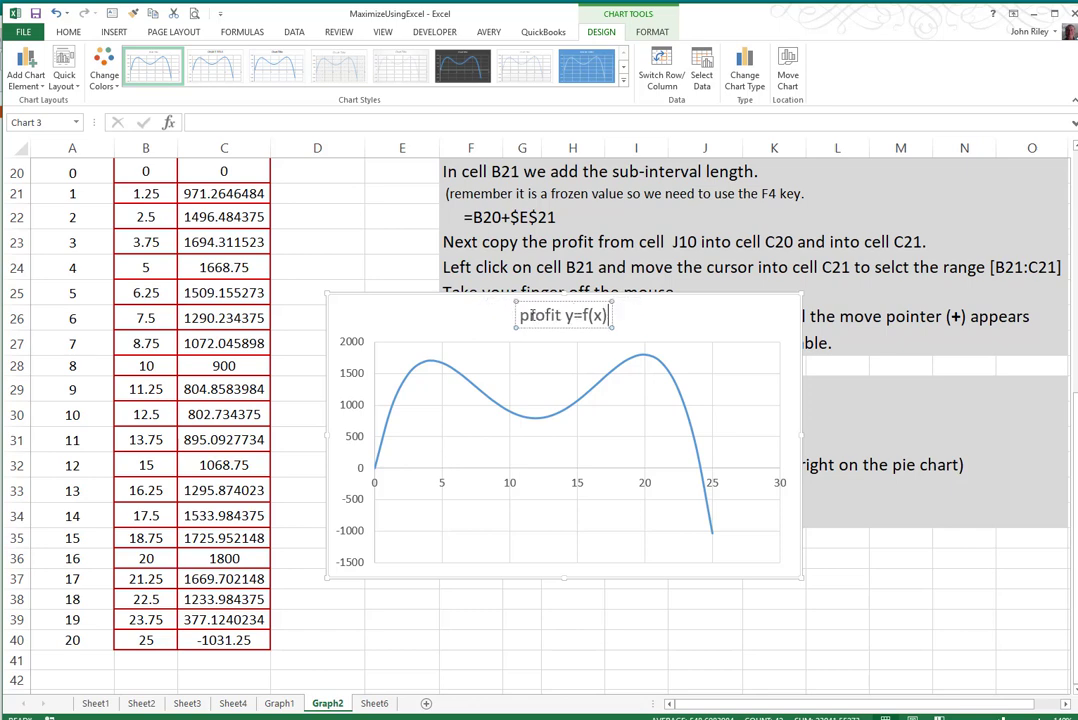
pyautogui.click(533, 643)
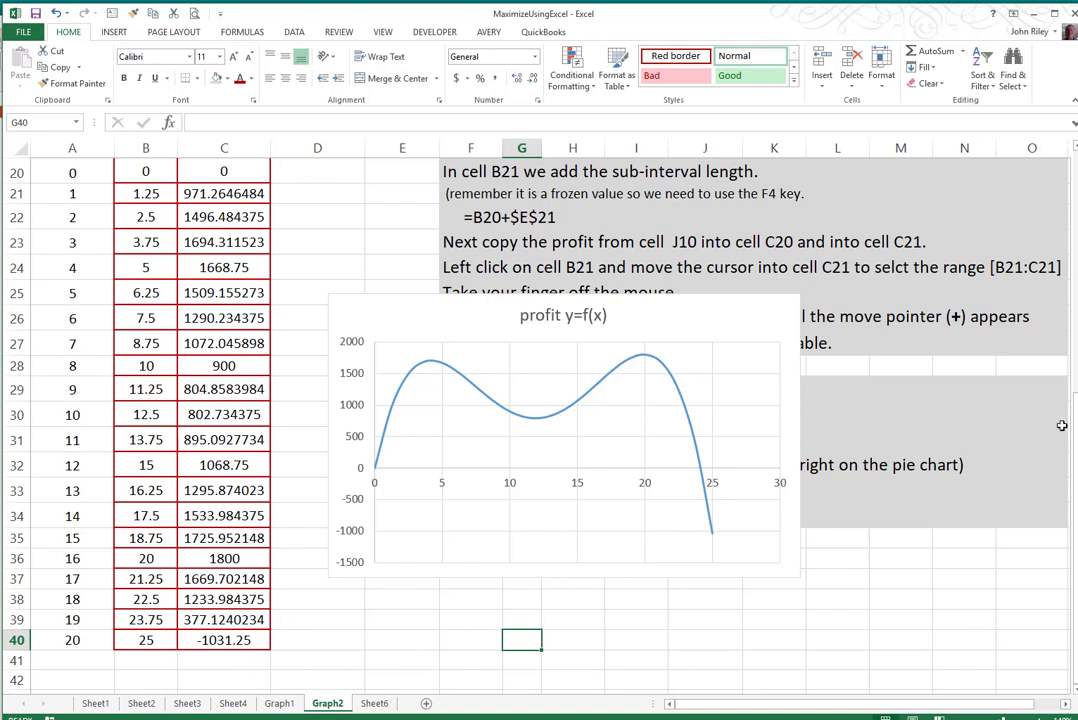
# - Change the profit chart's type to Scatter with Smooth Lines and Markers
pyautogui.moveTo(1075, 425); pyautogui.dragTo(1075, 424)
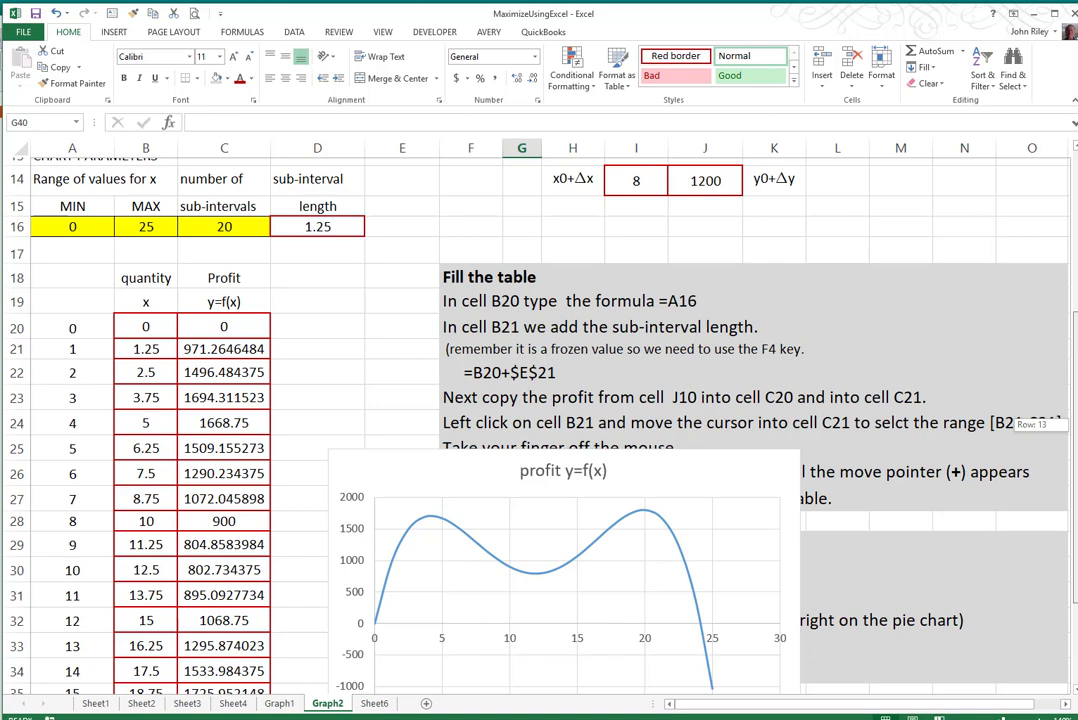
pyautogui.moveTo(1074, 424); pyautogui.dragTo(1074, 432)
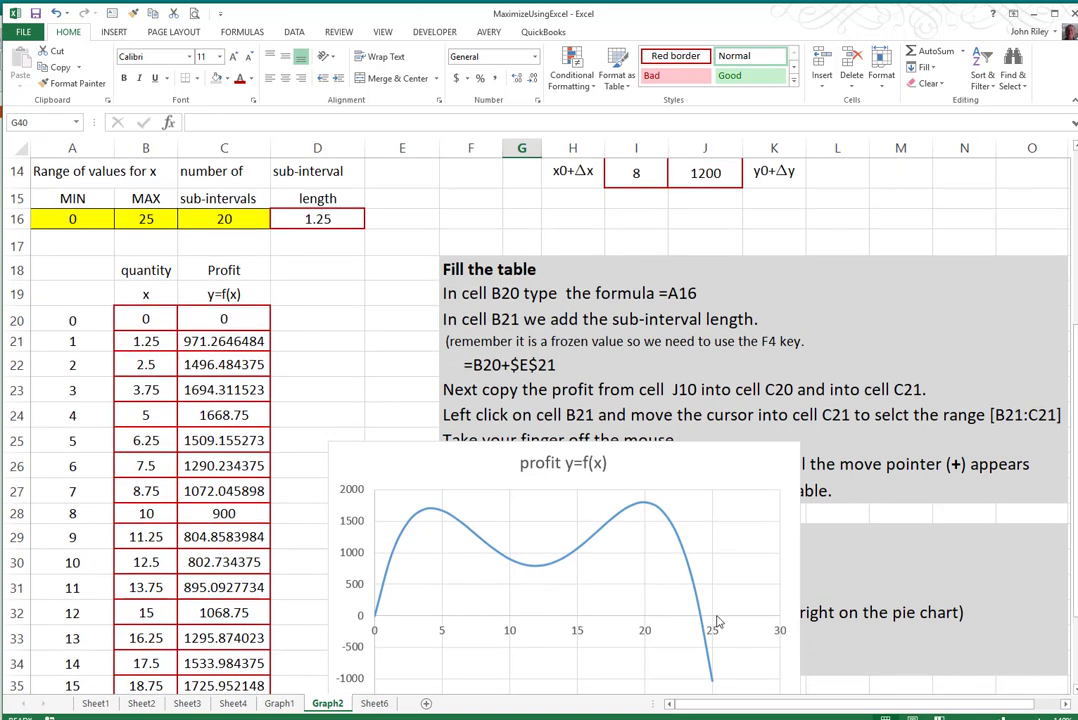
pyautogui.rightClick(597, 580)
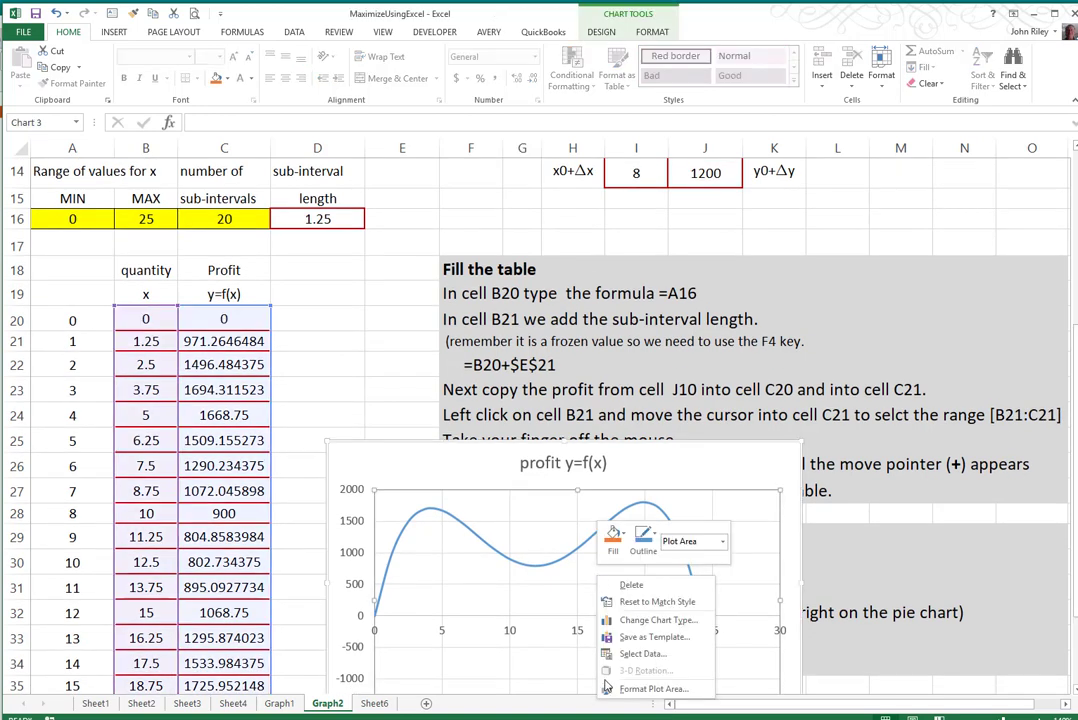
pyautogui.click(653, 621)
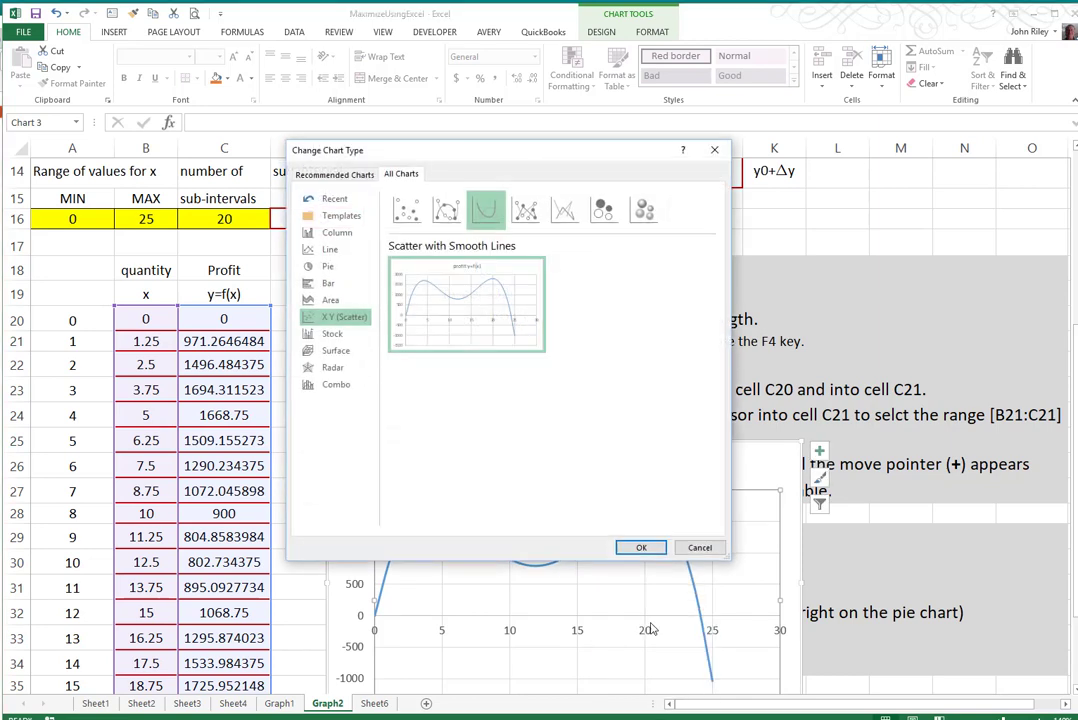
pyautogui.click(444, 218)
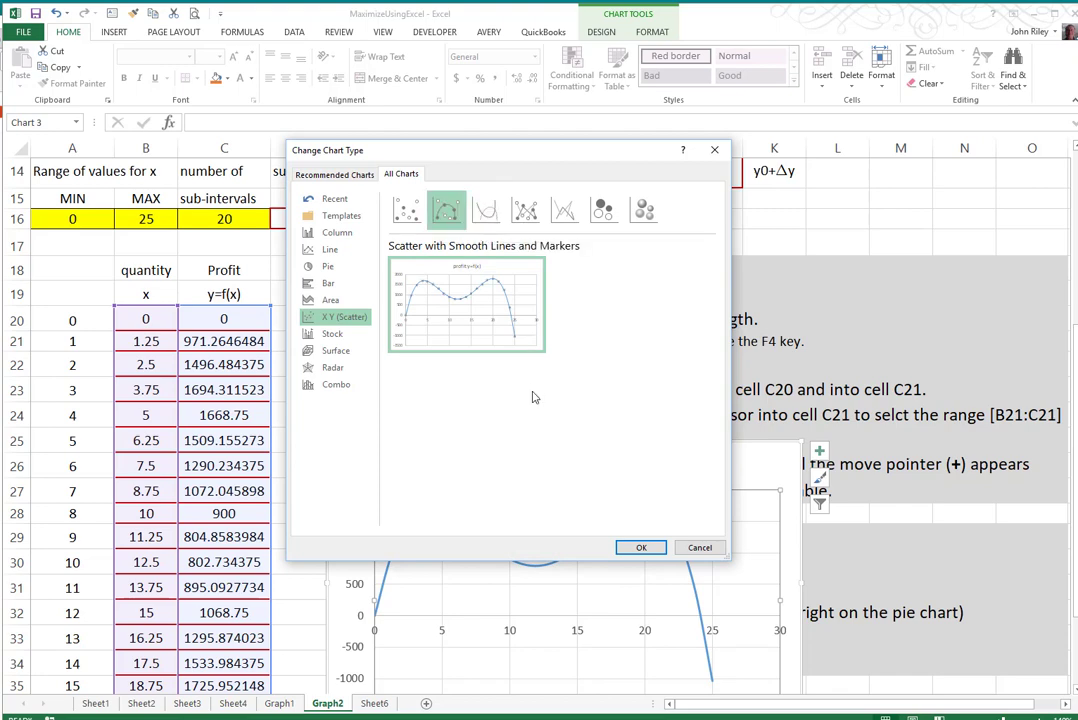
pyautogui.click(636, 547)
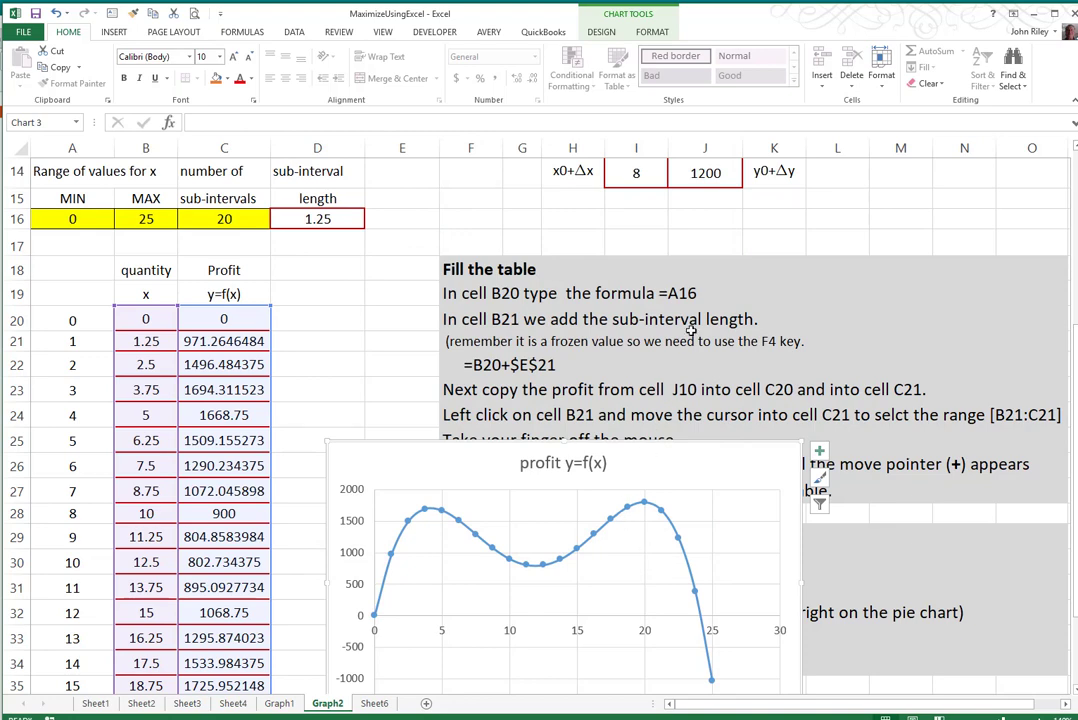
# - Add a data series named (xo,y0) to the chart, with cell I10 as its X value and cell J10 as its Y value
pyautogui.rightClick(544, 669)
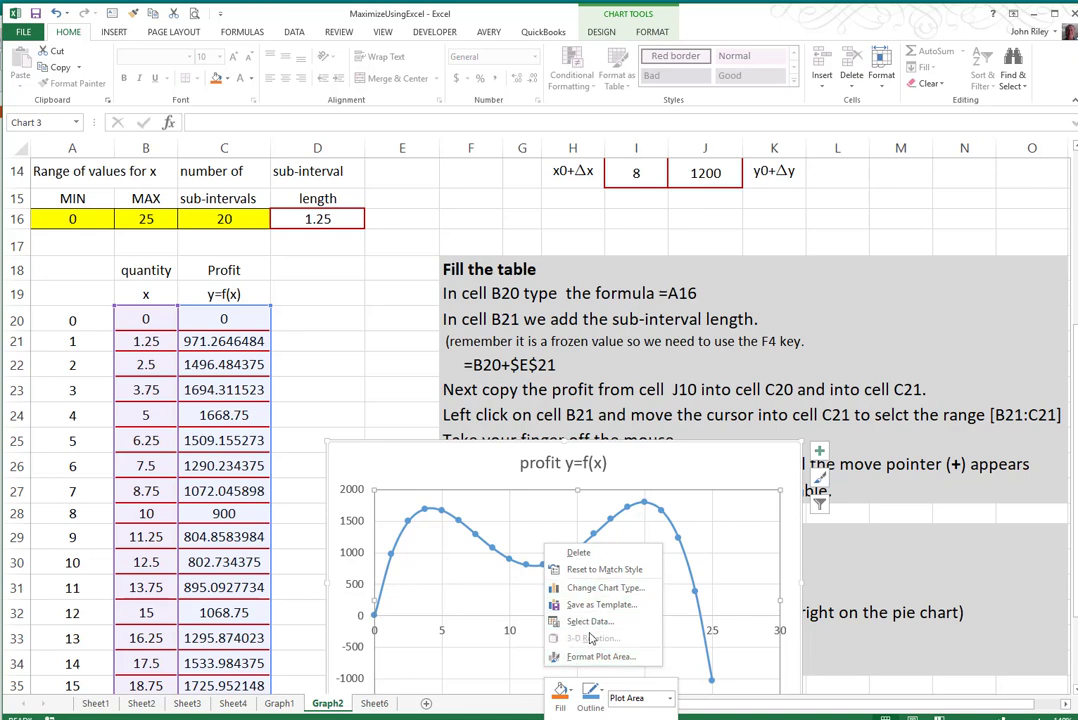
pyautogui.click(593, 623)
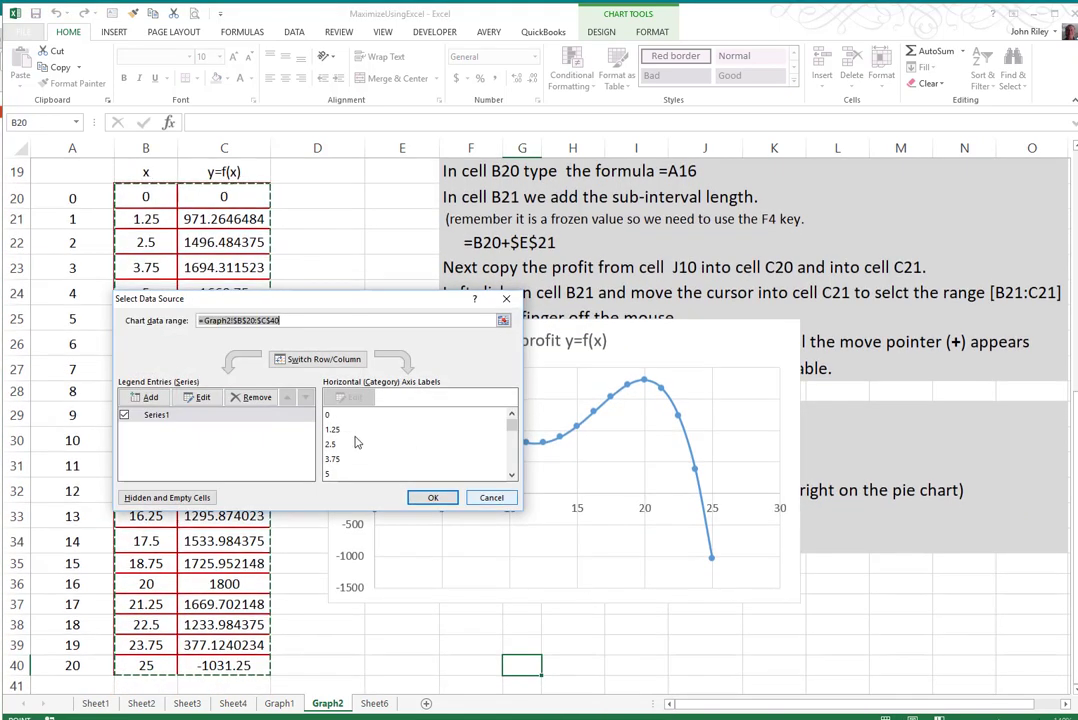
pyautogui.click(146, 397)
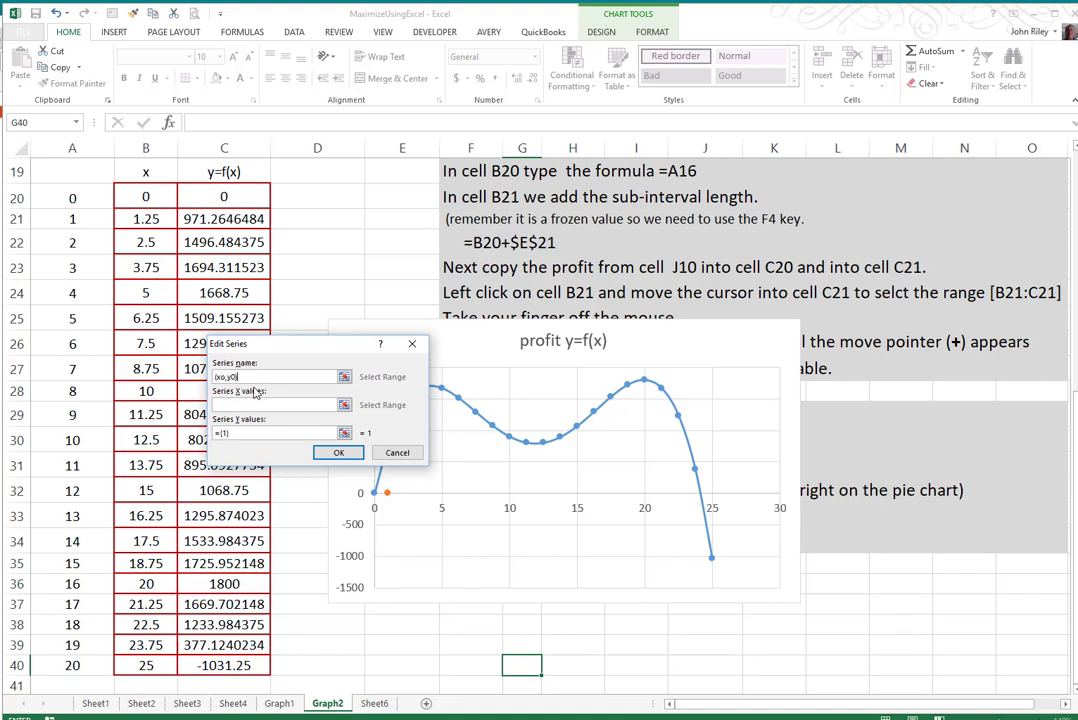
pyautogui.click(227, 404)
pyautogui.moveTo(1066, 414); pyautogui.dragTo(1066, 279)
pyautogui.click(627, 202)
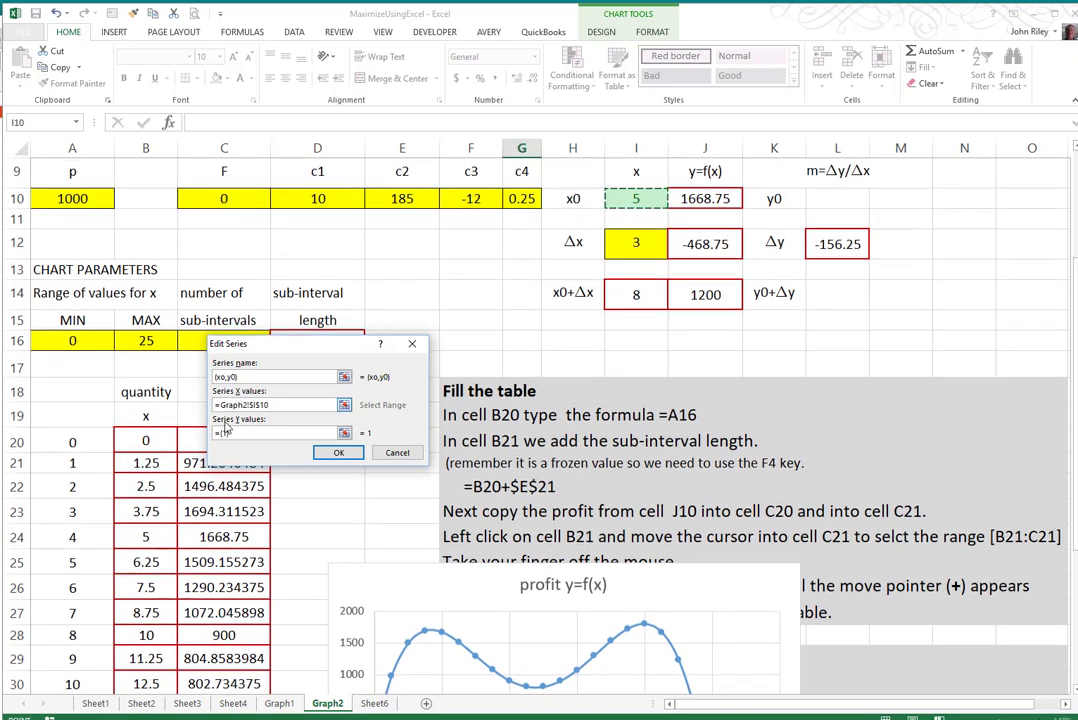
pyautogui.click(222, 433)
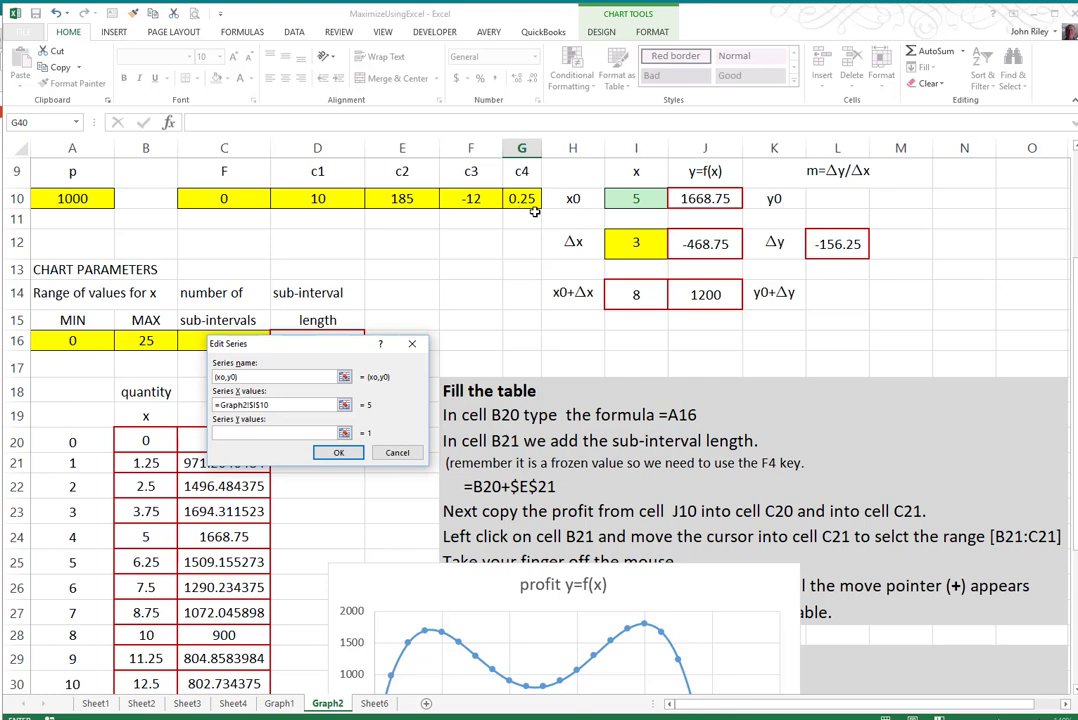
pyautogui.click(704, 200)
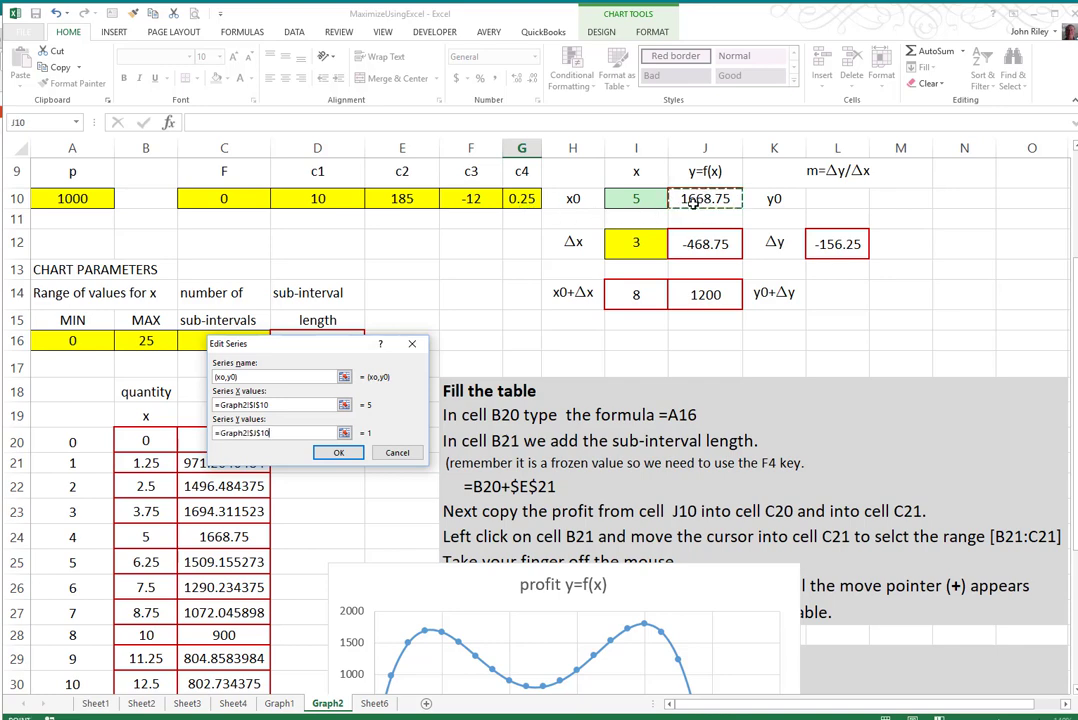
pyautogui.click(337, 453)
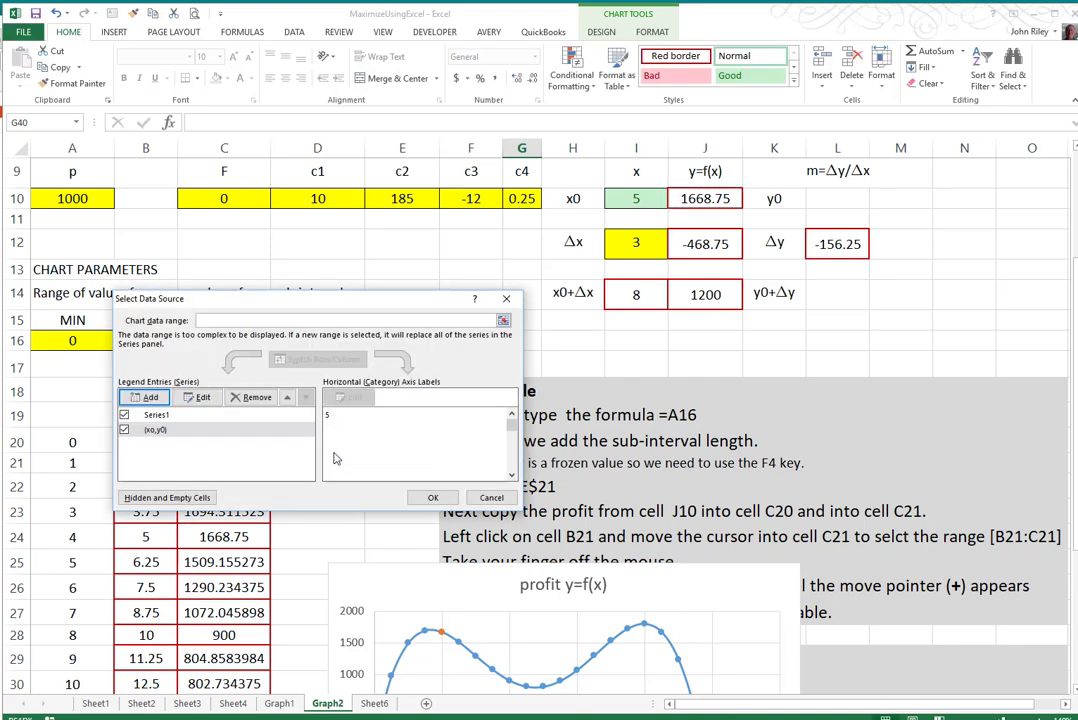
pyautogui.click(433, 498)
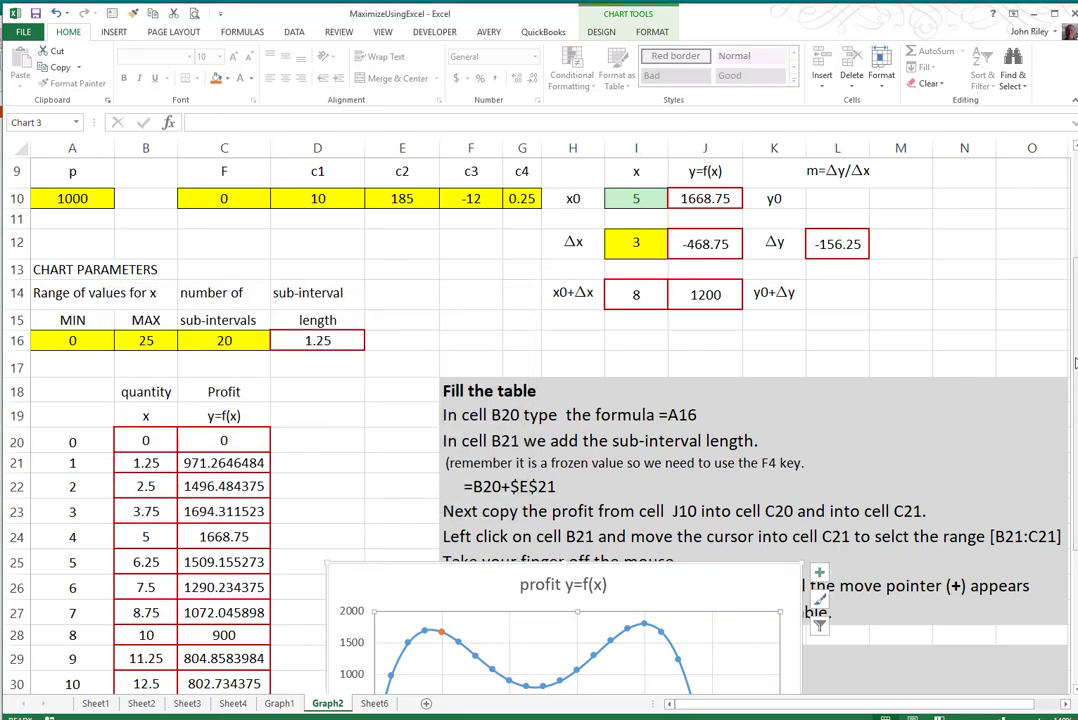
# - Set the profit curve's marker option to None and move the chart up beside the first rows of the table
pyautogui.scroll(-4, 806, 480)
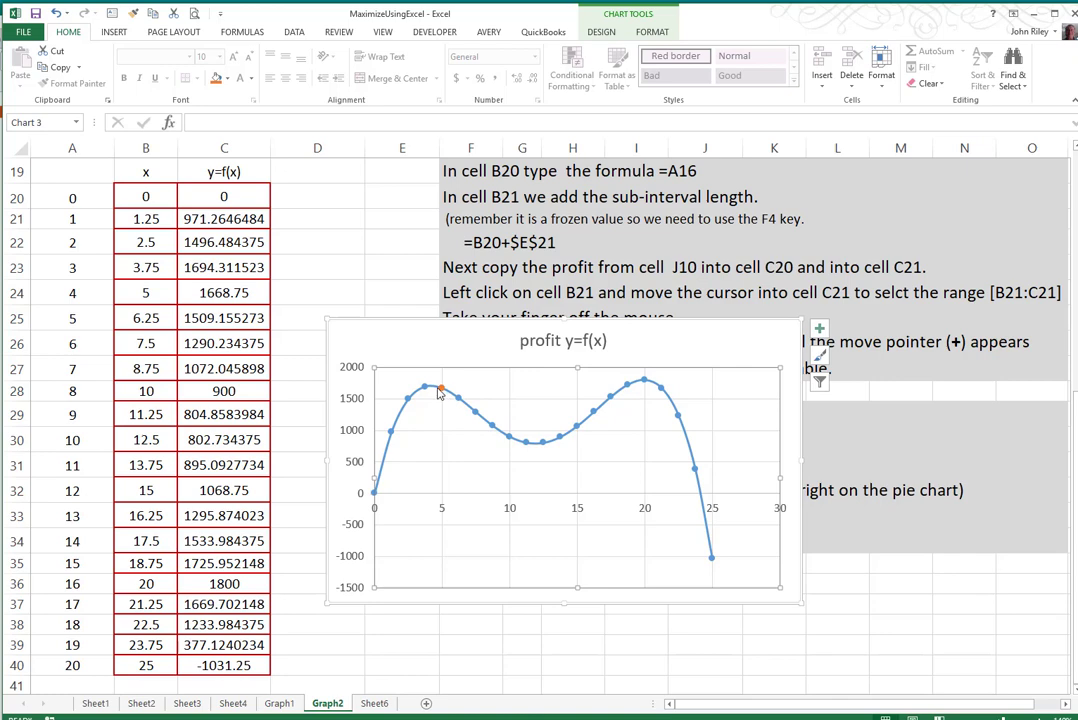
pyautogui.rightClick(530, 446)
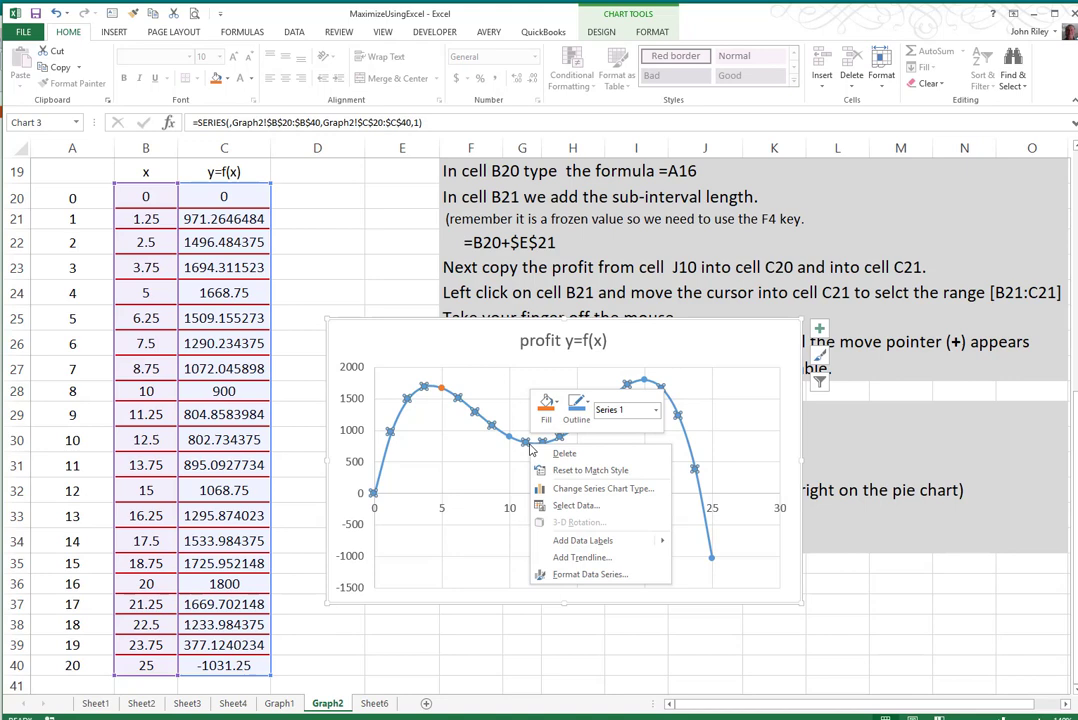
pyautogui.click(568, 577)
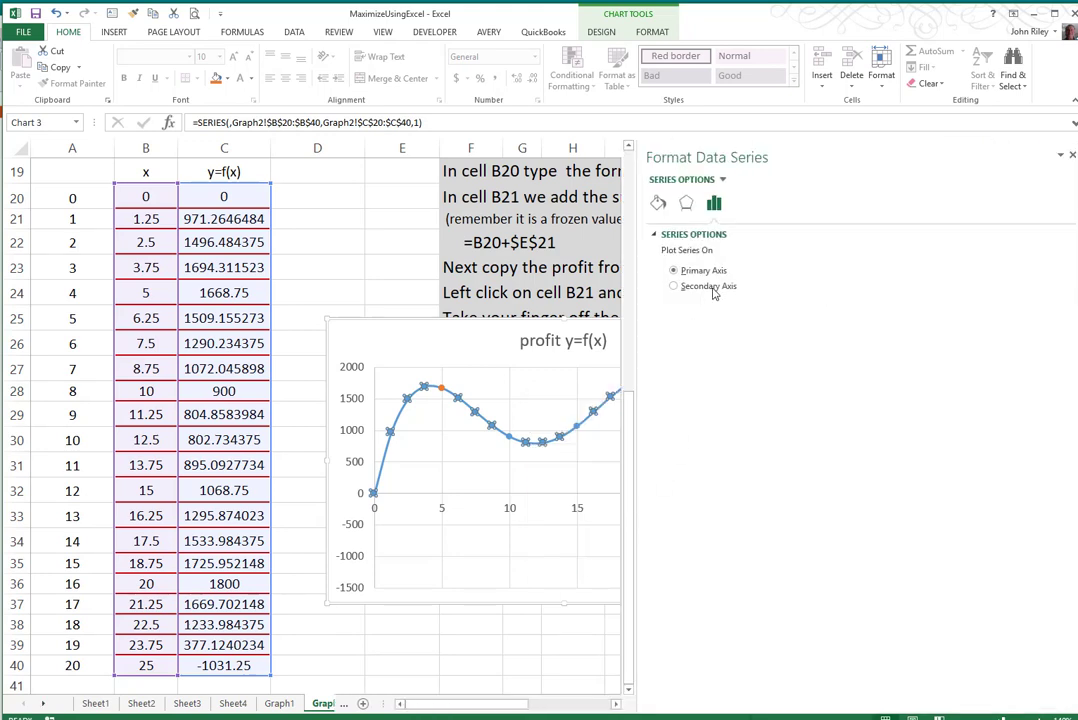
pyautogui.click(658, 203)
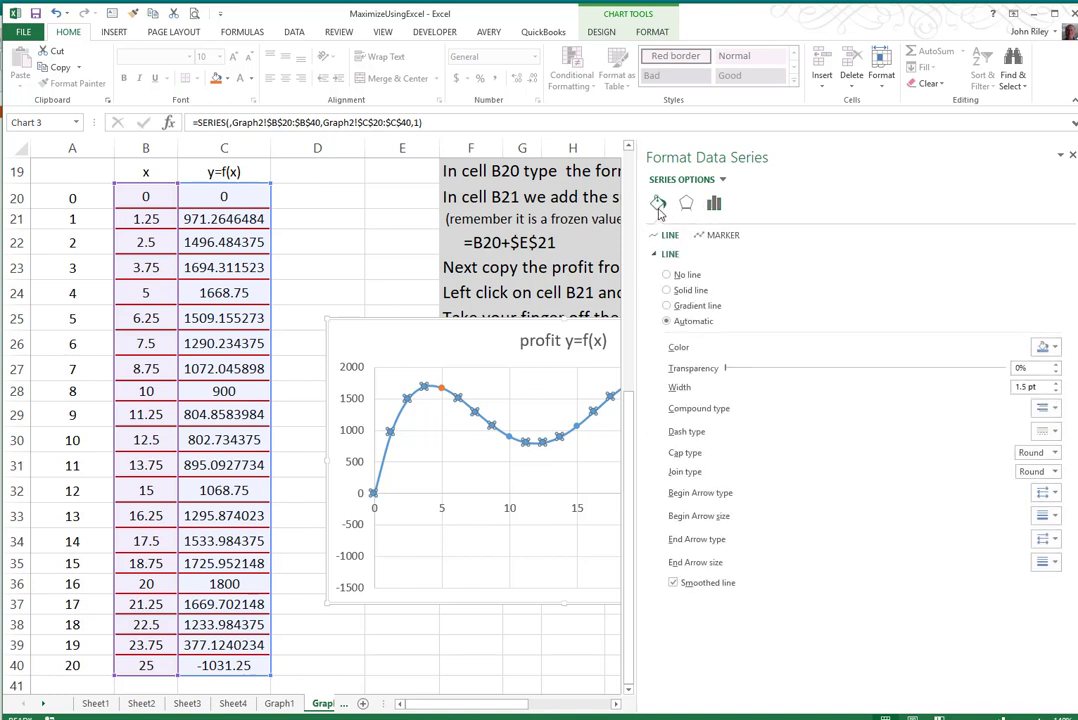
pyautogui.click(723, 236)
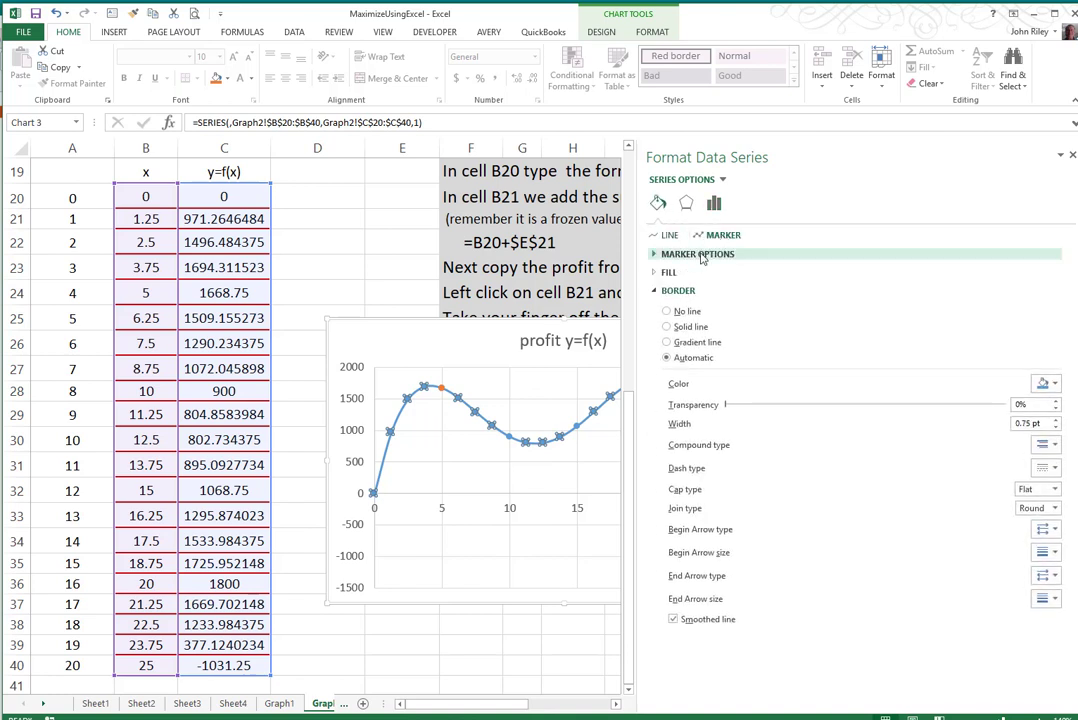
pyautogui.click(697, 254)
pyautogui.click(668, 289)
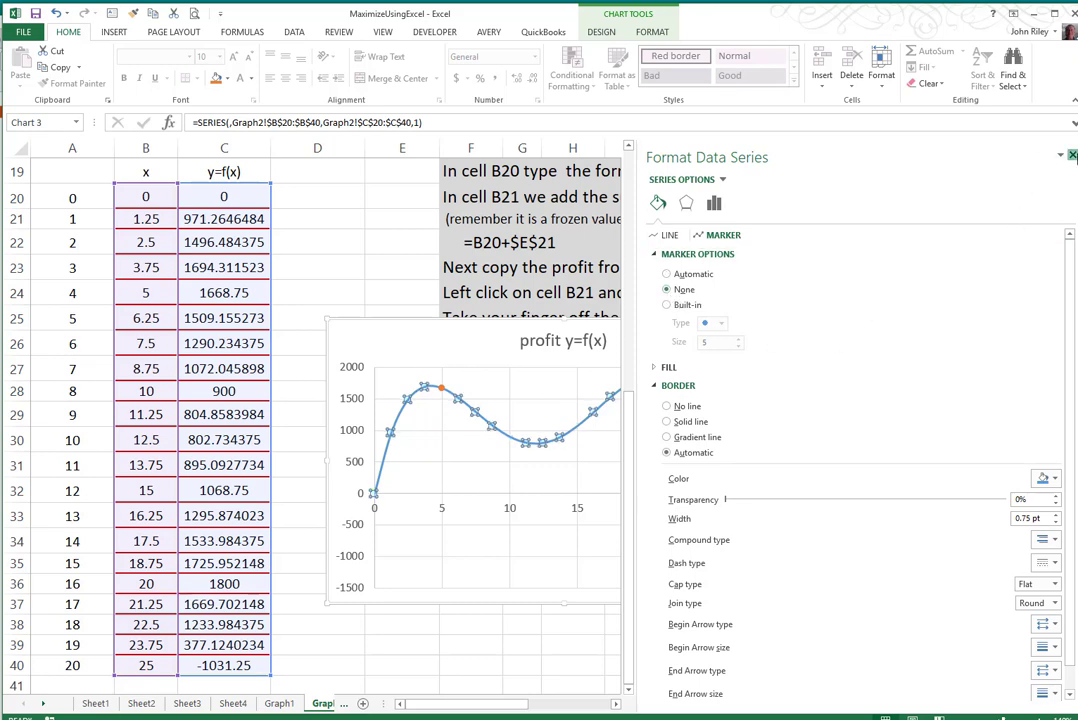
pyautogui.click(1072, 155)
pyautogui.click(573, 645)
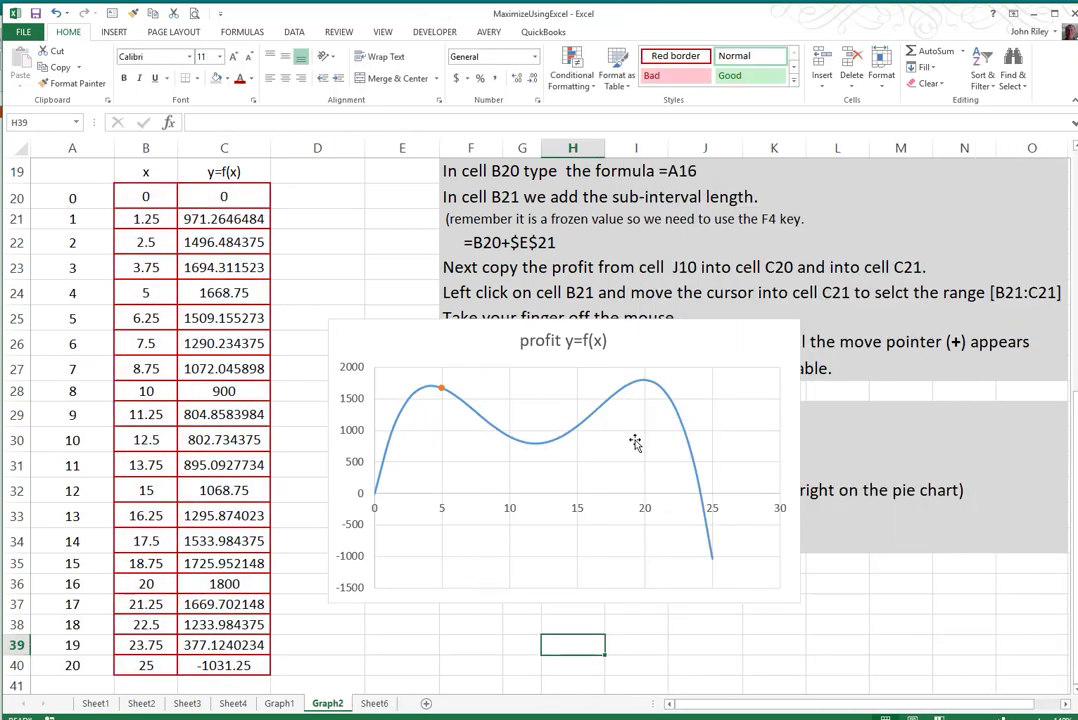
pyautogui.moveTo(777, 358); pyautogui.dragTo(813, 203)
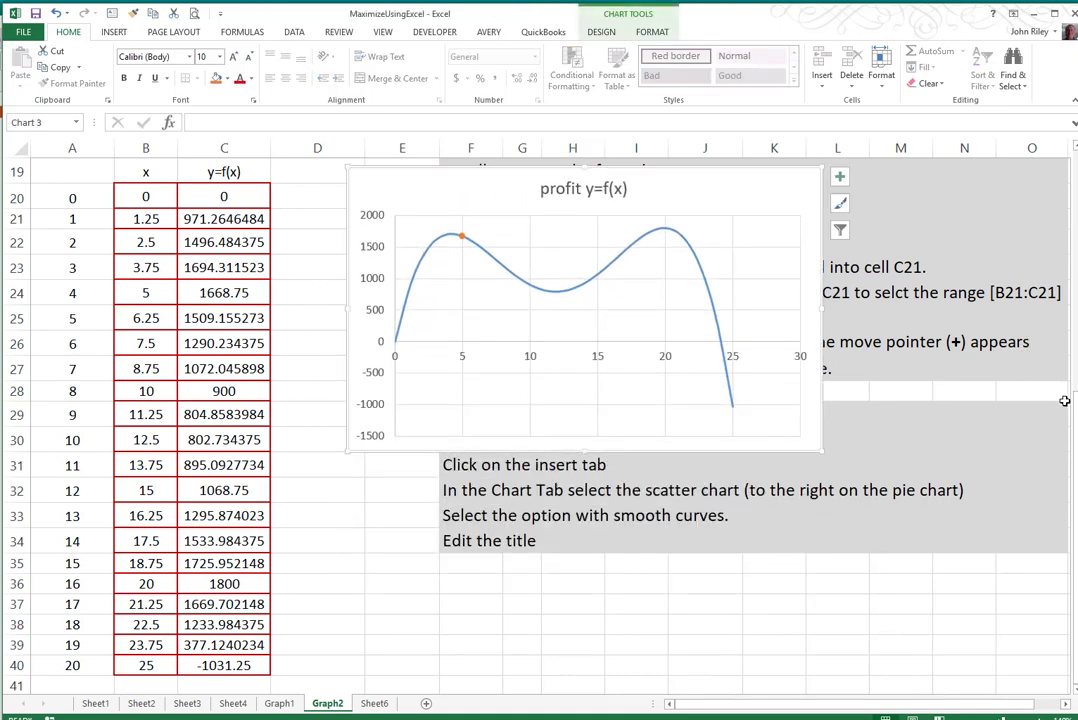
# - Set the x0 value in cell I10 to 6 and enter 6 in cell M15
pyautogui.moveTo(1072, 392); pyautogui.dragTo(1072, 268)
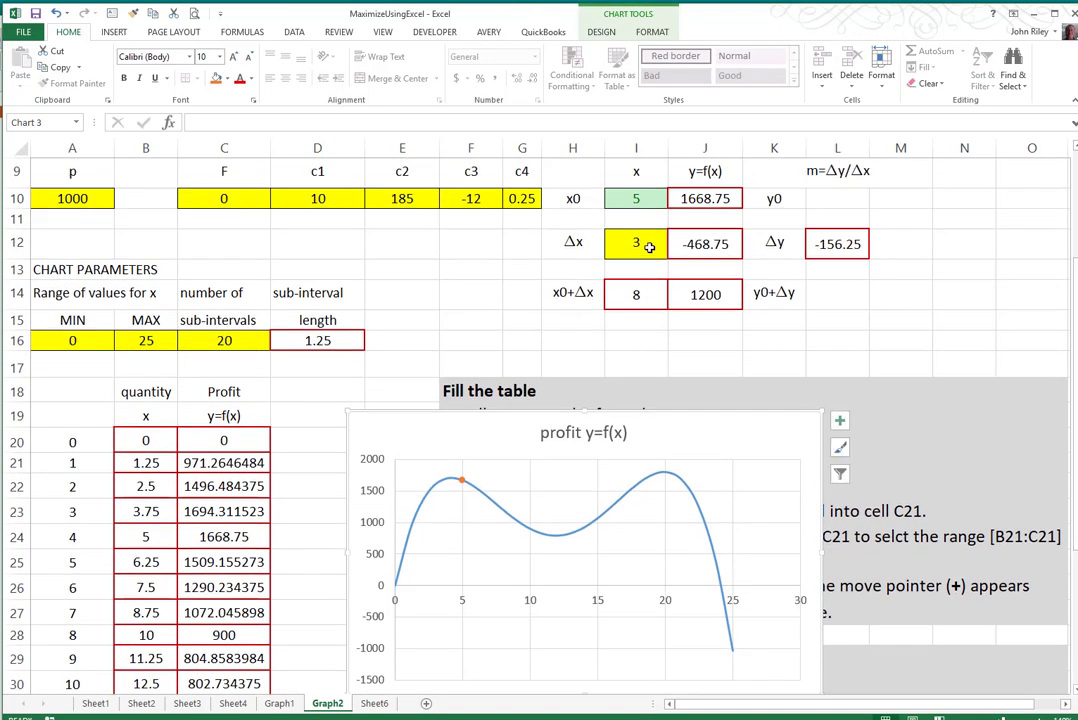
pyautogui.click(635, 197)
pyautogui.write('6')
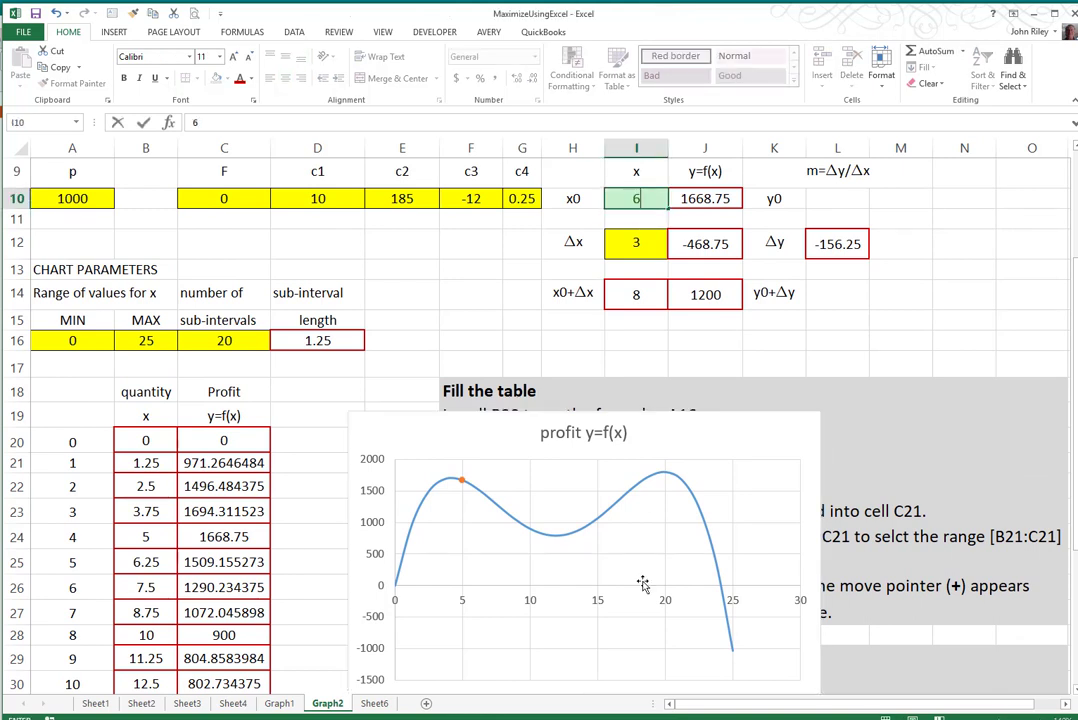
pyautogui.click(895, 320)
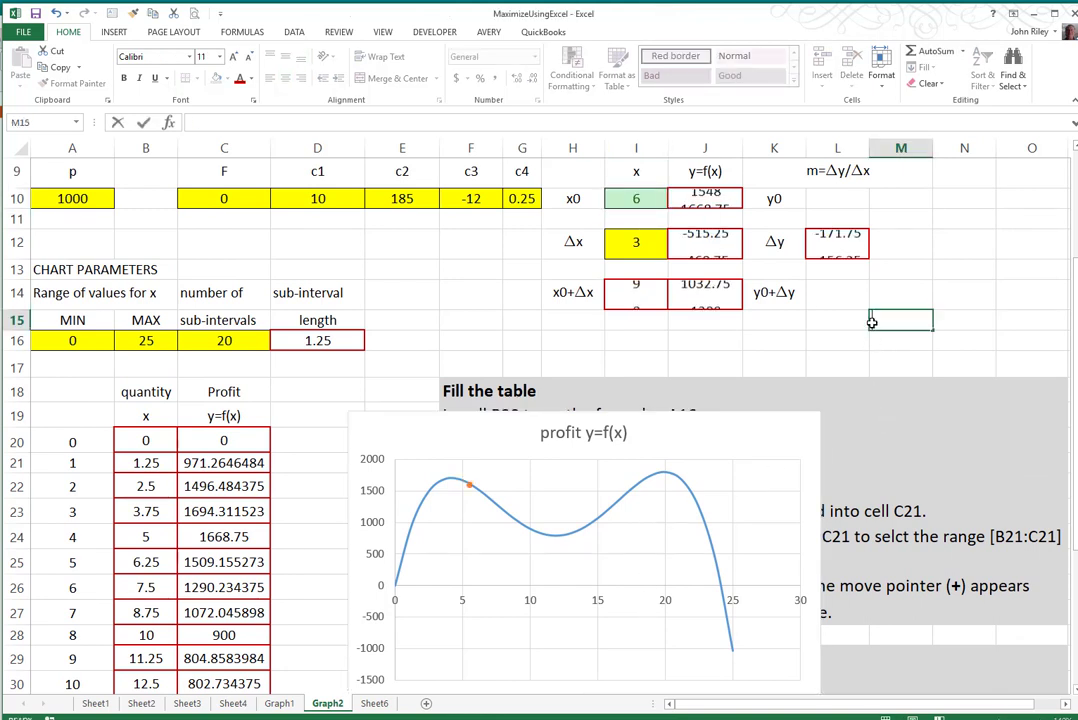
pyautogui.write('6')
# - Set the x0 value in cell I10 to 12
pyautogui.click(636, 199)
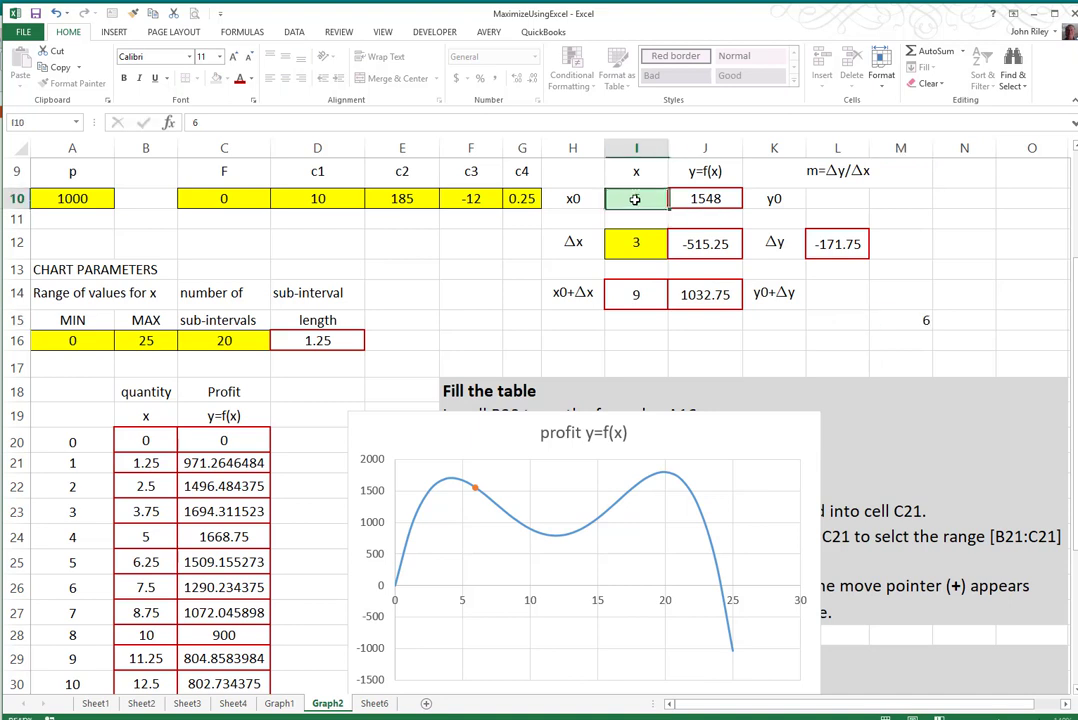
pyautogui.write('12')
pyautogui.click(1003, 303)
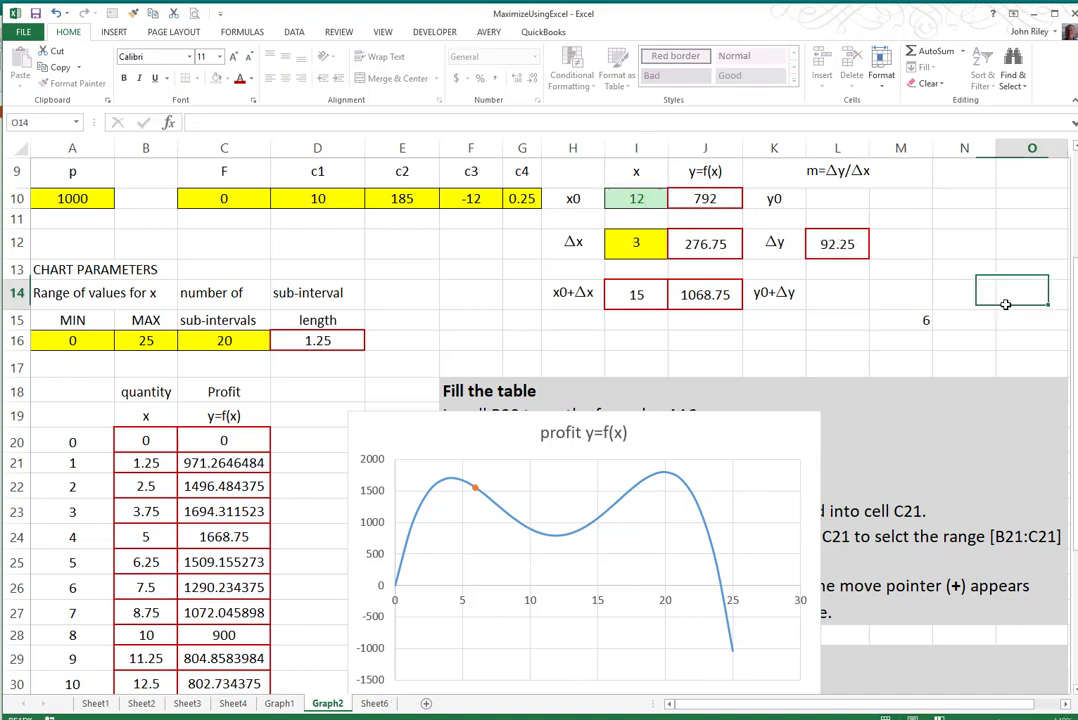